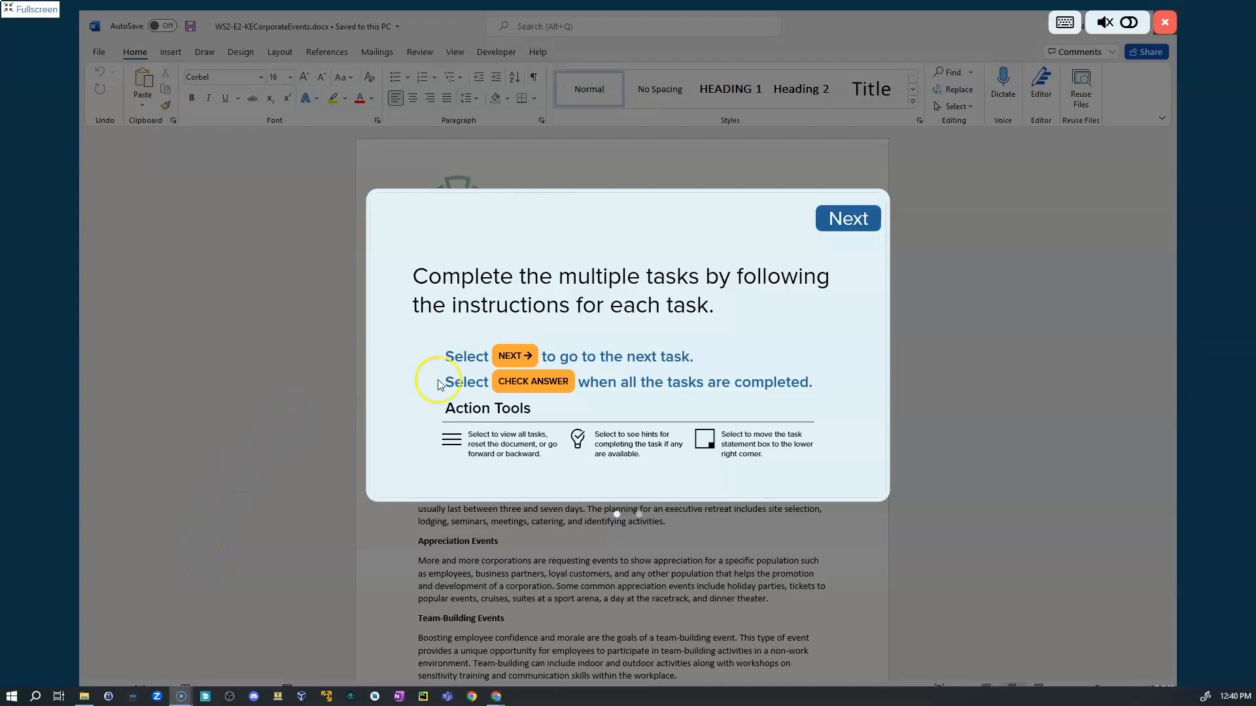
Step: Begin the MQ Word 365 S2 Exercise 2 exercise and move the task instructions box off the document page
{"action": "left_click", "coordinate": [843, 220]}
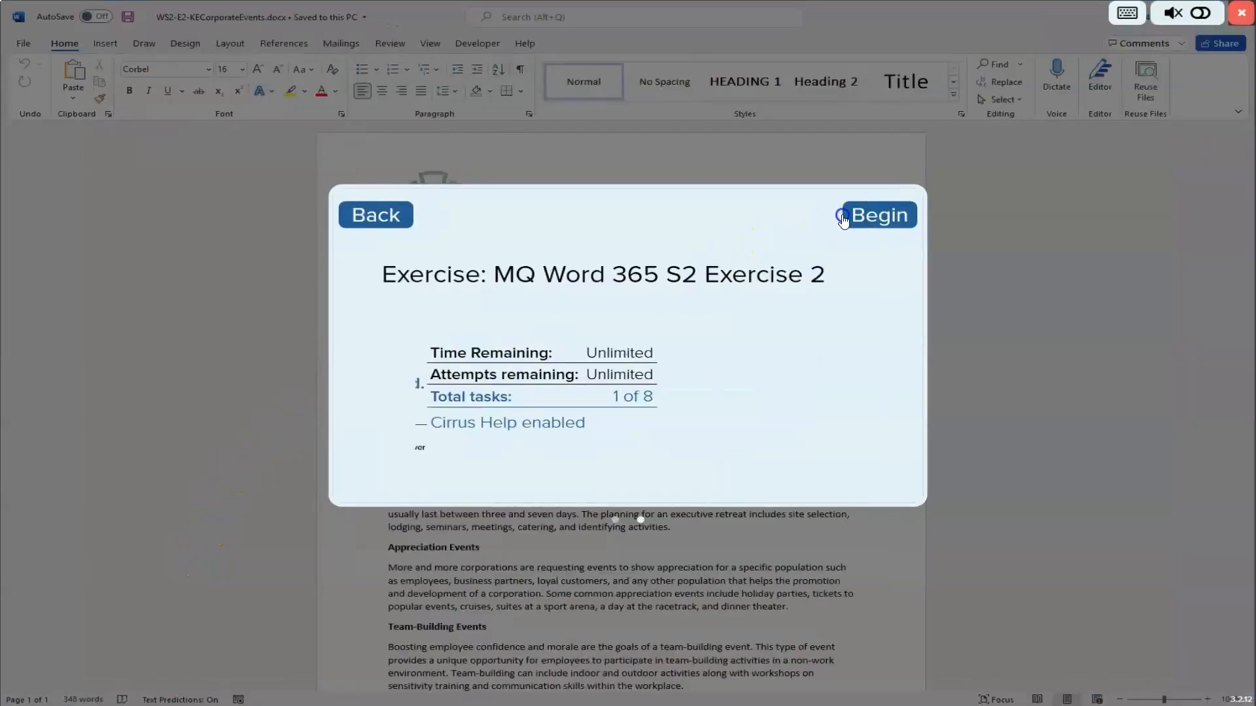
{"action": "left_click", "coordinate": [845, 219]}
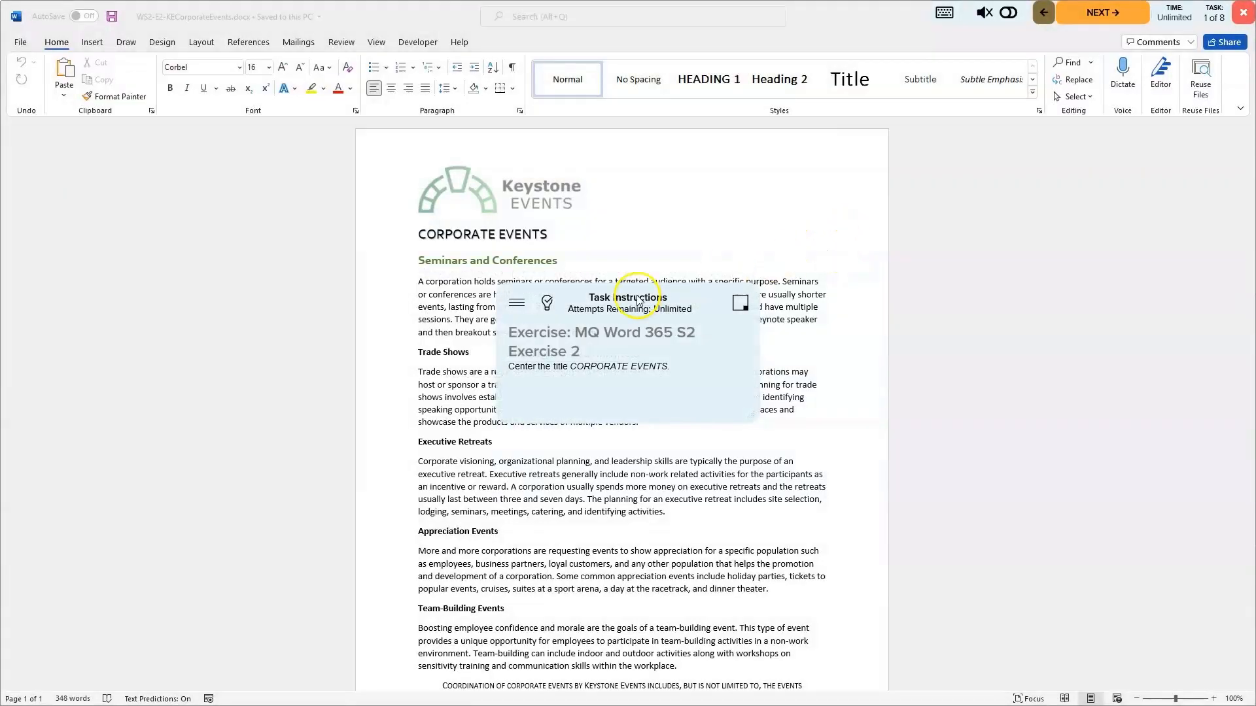
{"action": "left_click_drag", "start_coordinate": [644, 297], "coordinate": [1076, 177]}
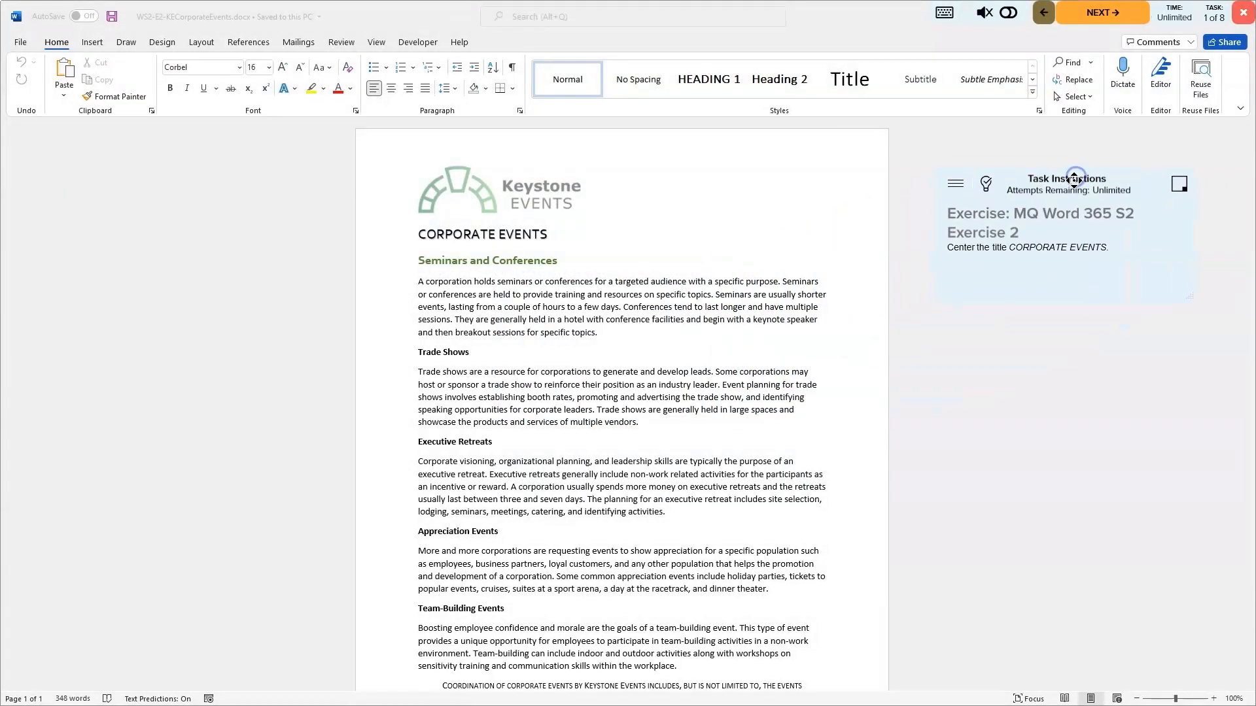
Step: Center the title CORPORATE EVENTS and advance to the next task
{"action": "left_click", "coordinate": [389, 233]}
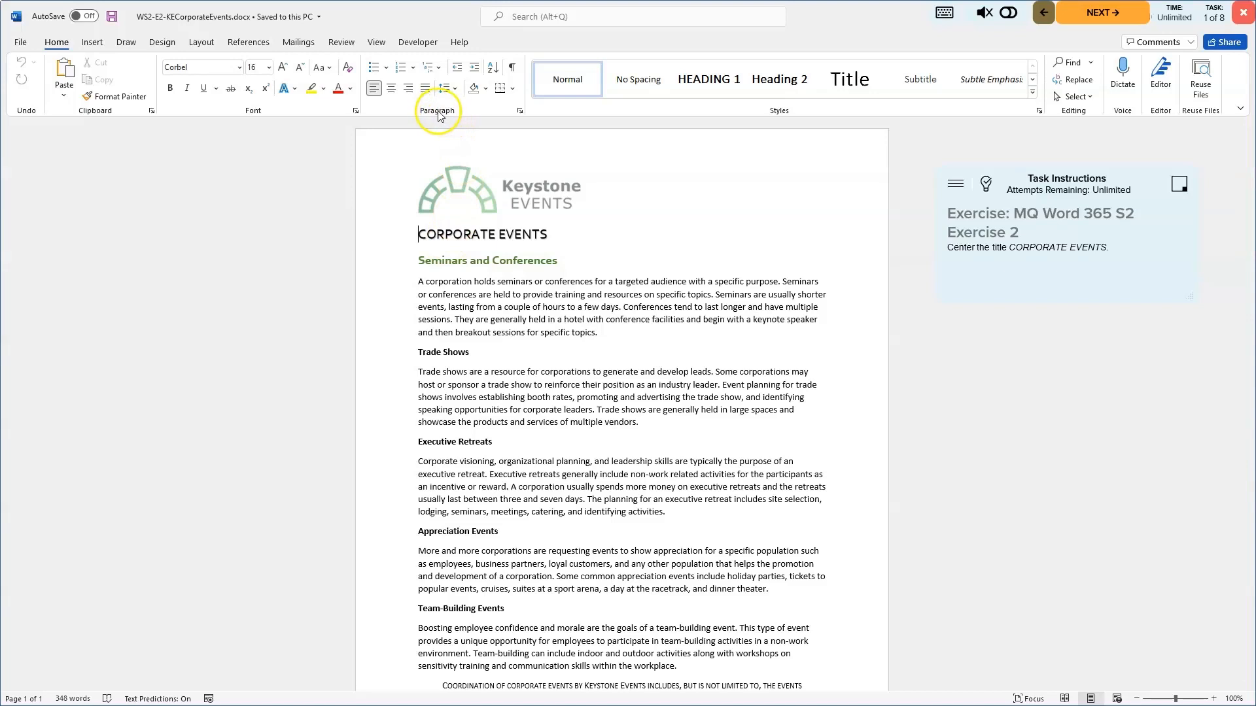
{"action": "left_click", "coordinate": [392, 89]}
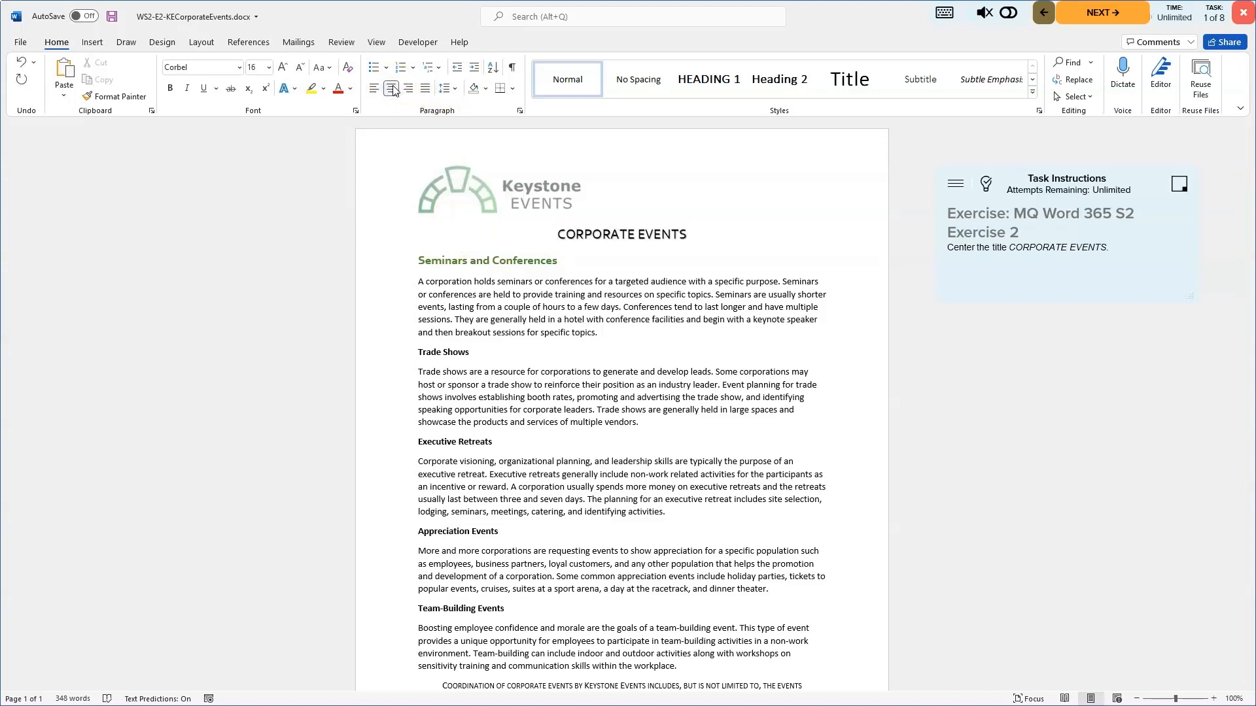
{"action": "left_click", "coordinate": [1101, 15]}
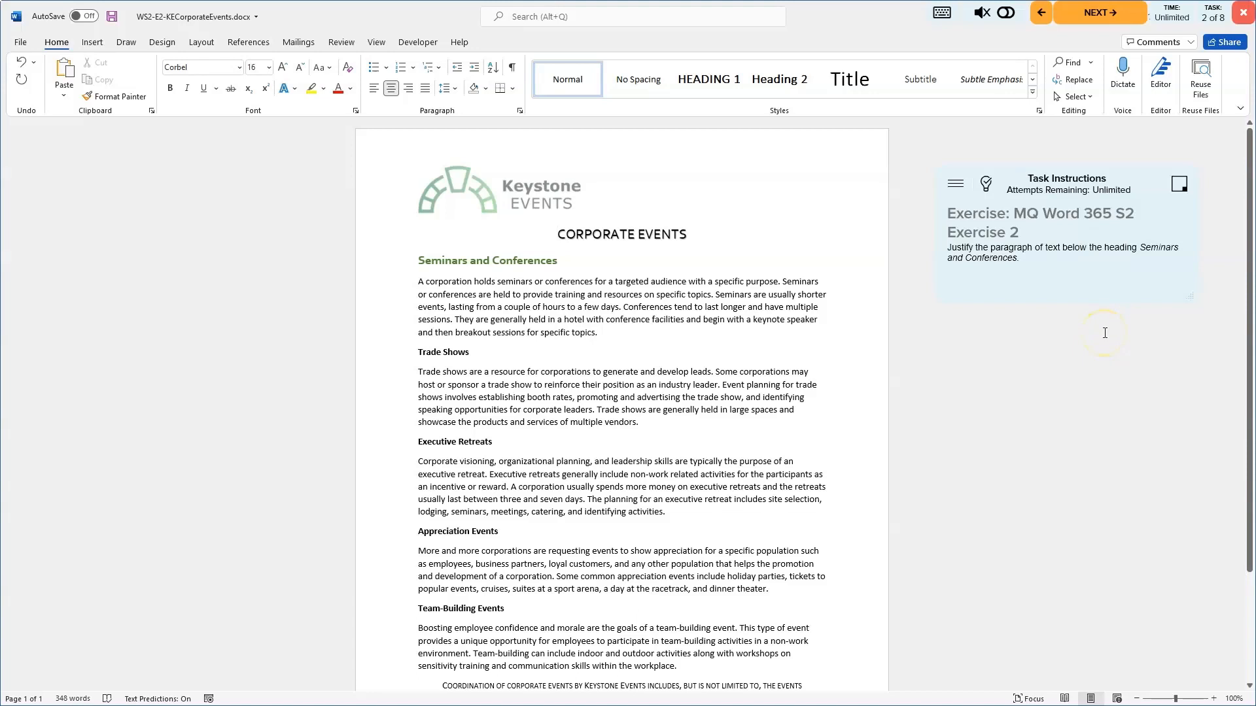
Step: Justify the paragraph below the heading Seminars and Conferences and advance to the next task
{"action": "left_click", "coordinate": [385, 291]}
{"action": "left_click_drag", "start_coordinate": [385, 292], "coordinate": [385, 335]}
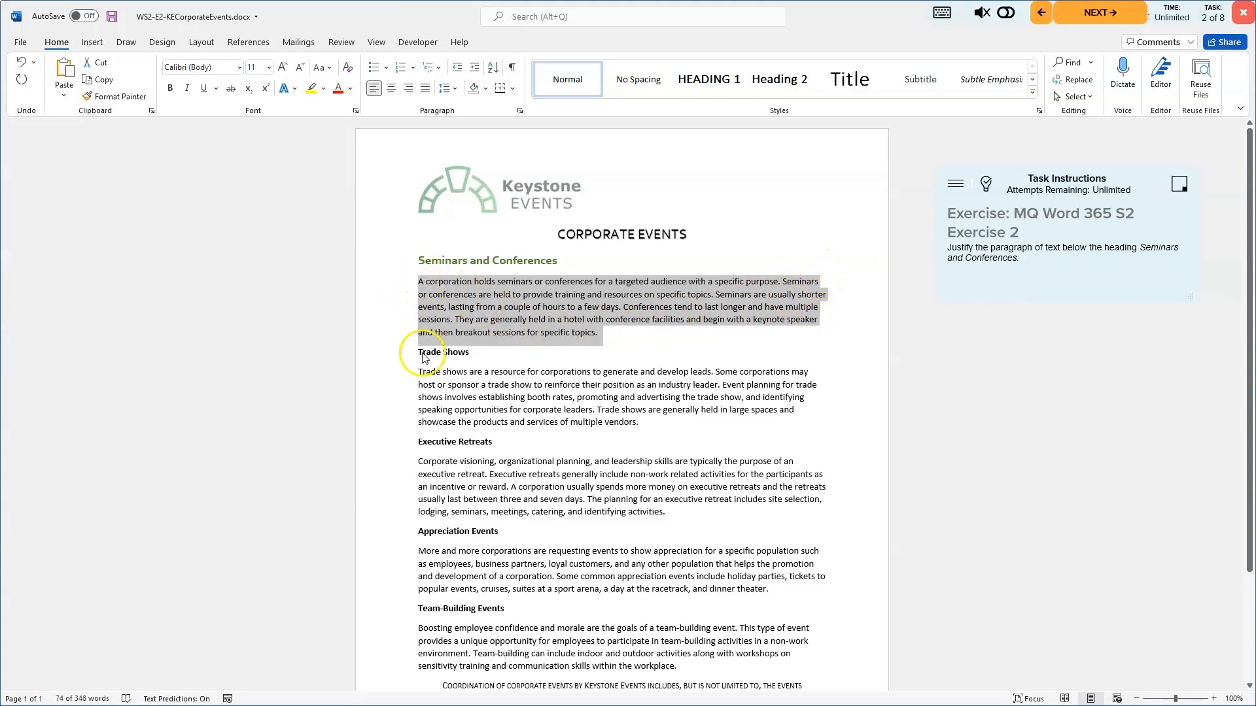
{"action": "left_click", "coordinate": [426, 88]}
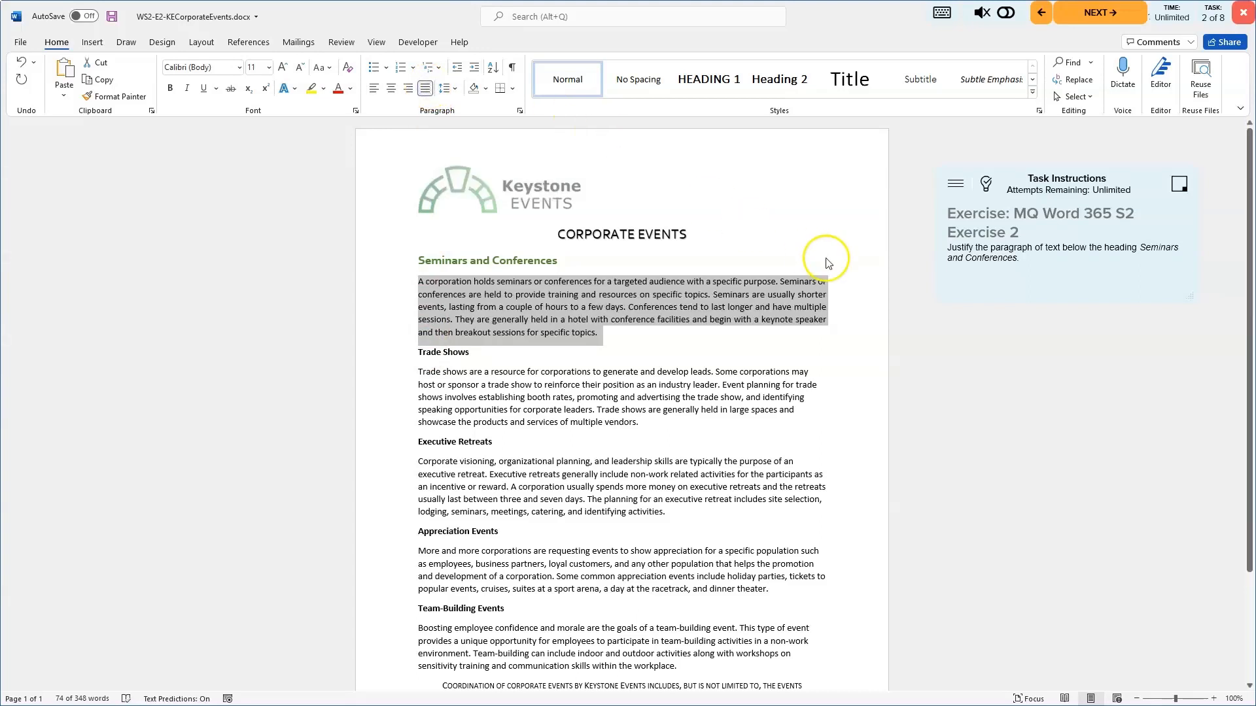
{"action": "left_click", "coordinate": [827, 237]}
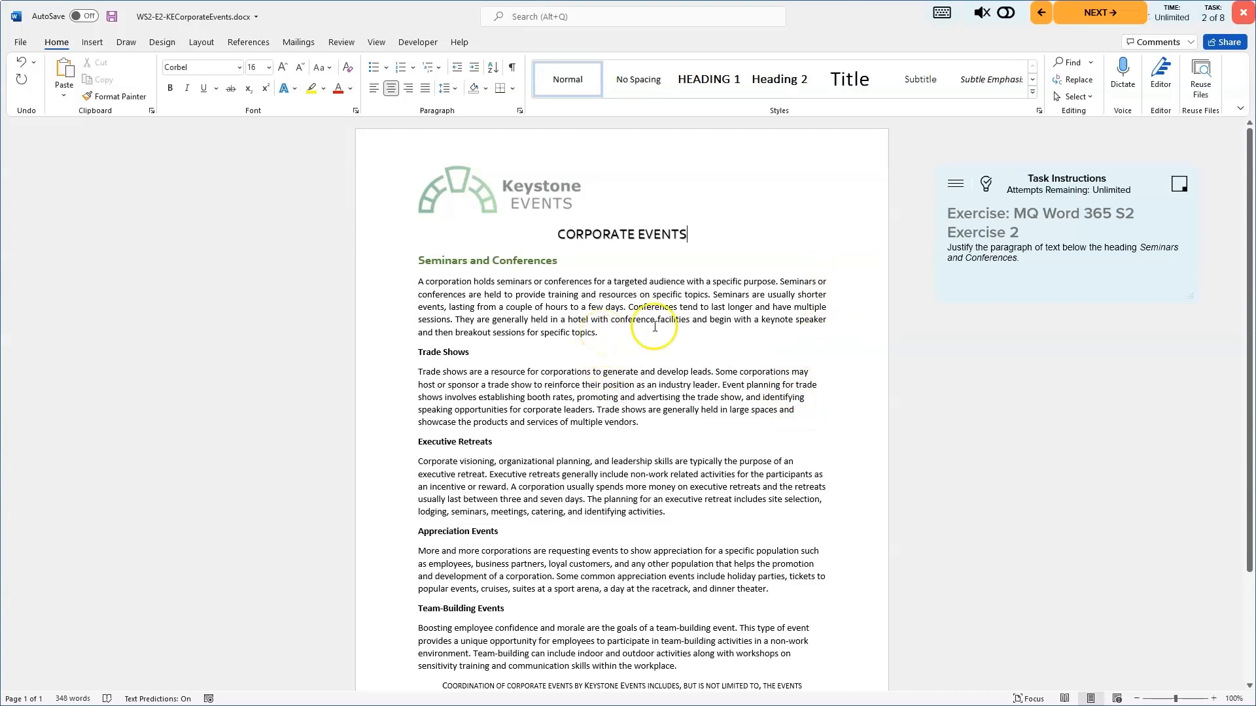
{"action": "left_click", "coordinate": [1090, 13]}
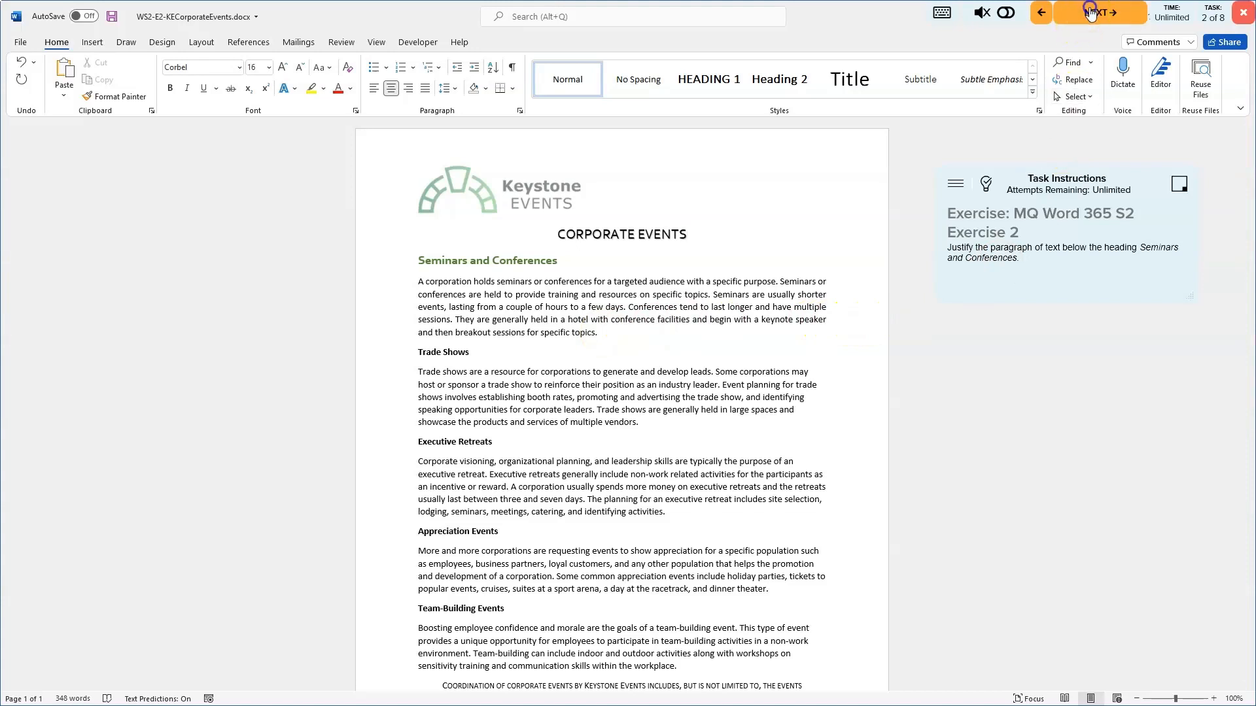
Step: Open the answer key for the indent task and place the insertion point in the paragraph below Seminars and Conferences
{"action": "left_click", "coordinate": [829, 282]}
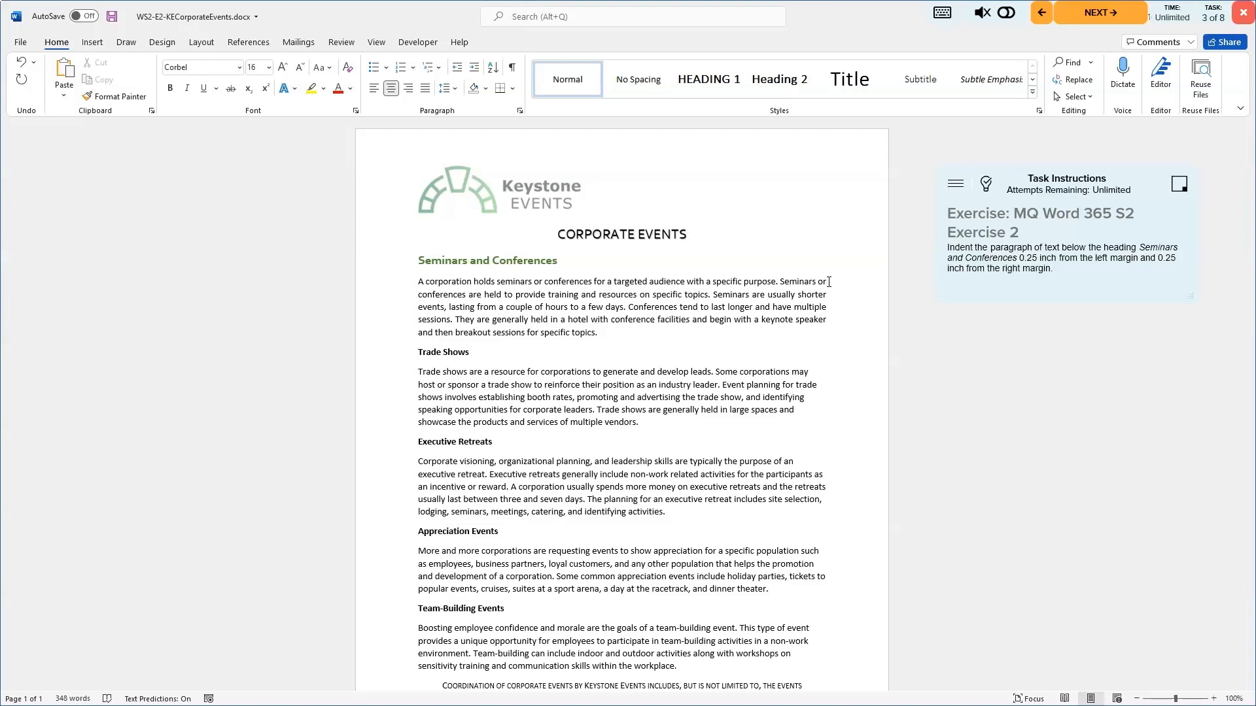
{"action": "left_click", "coordinate": [985, 184]}
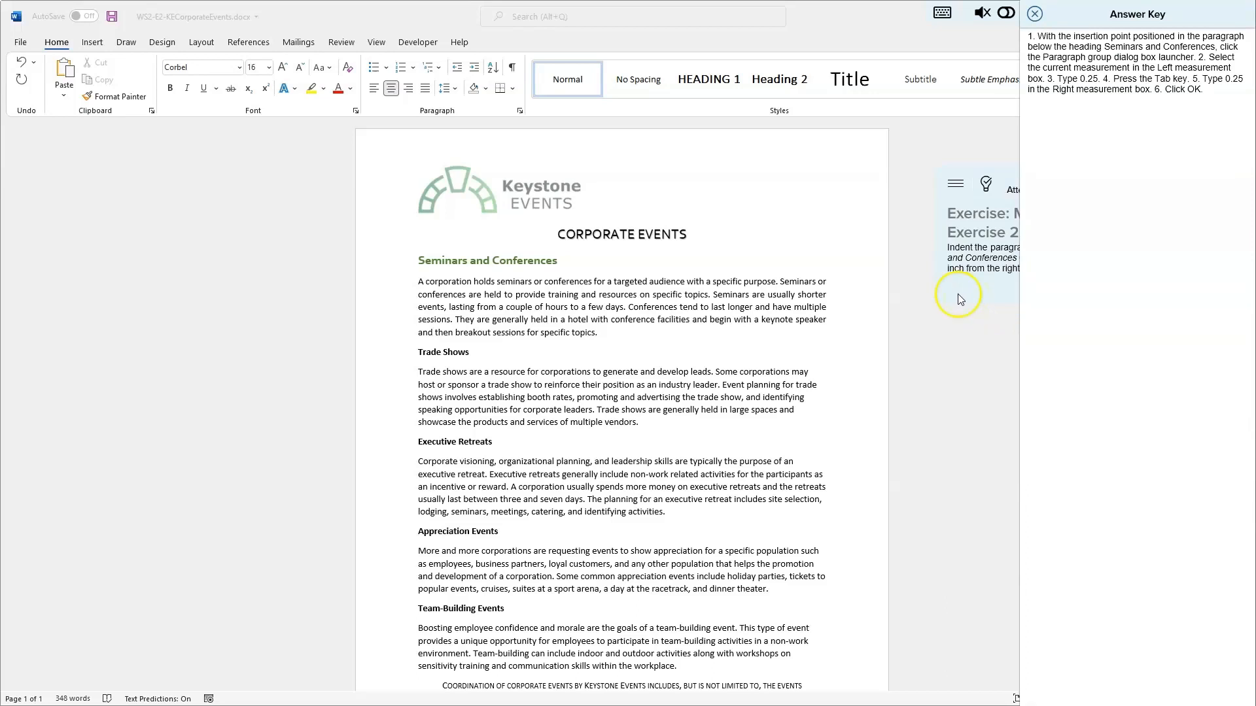
{"action": "left_click", "coordinate": [438, 283]}
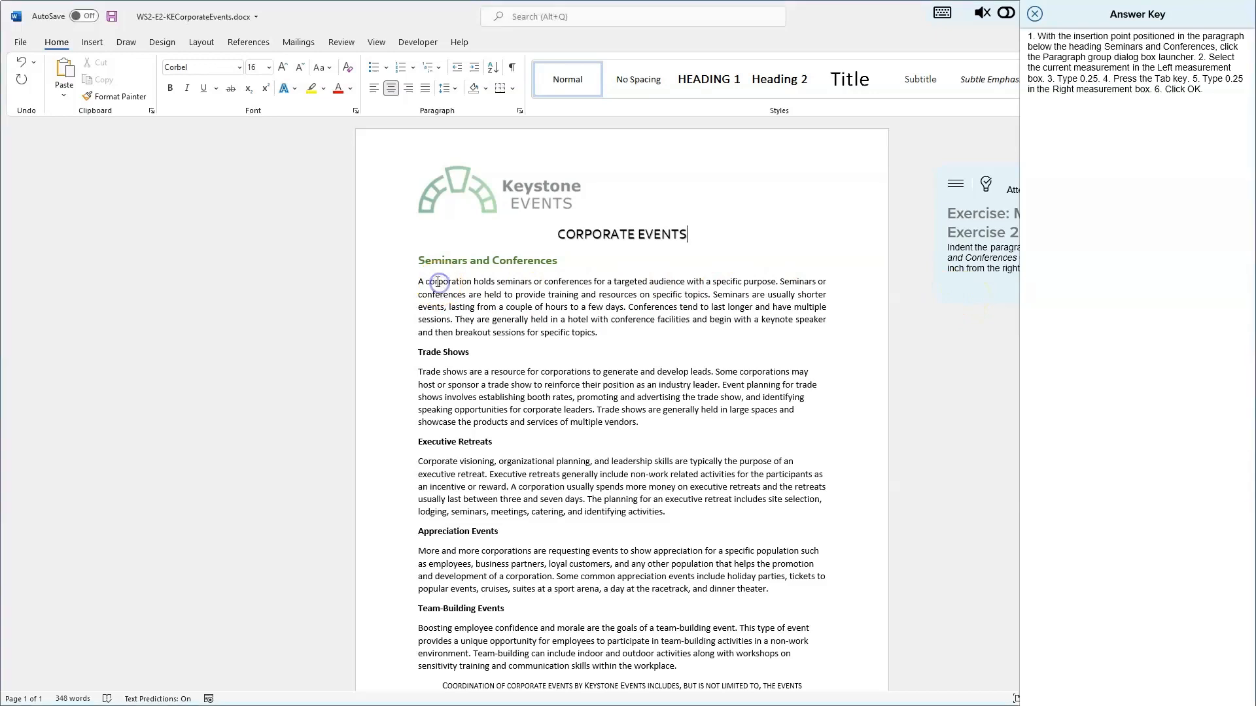
{"action": "left_click", "coordinate": [440, 282]}
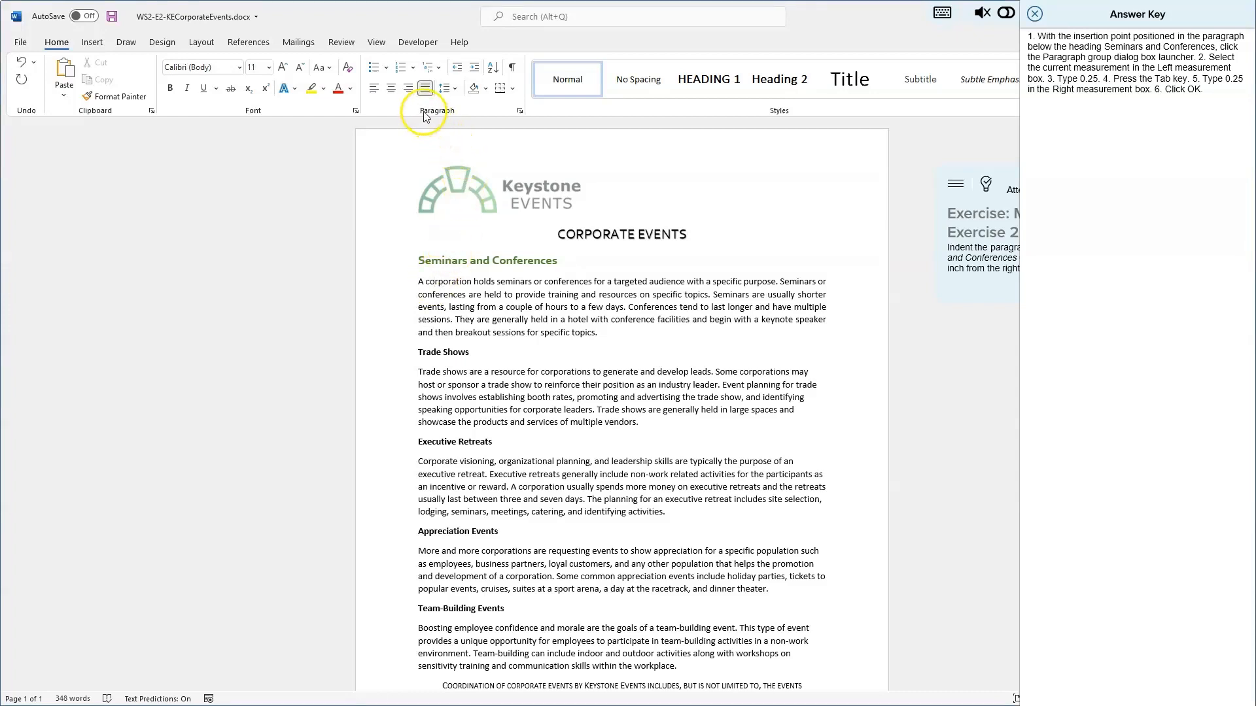
Step: Indent the paragraph below Seminars and Conferences 0.25 inch from both the left and right margins, and advance to the next task
{"action": "left_click", "coordinate": [519, 111]}
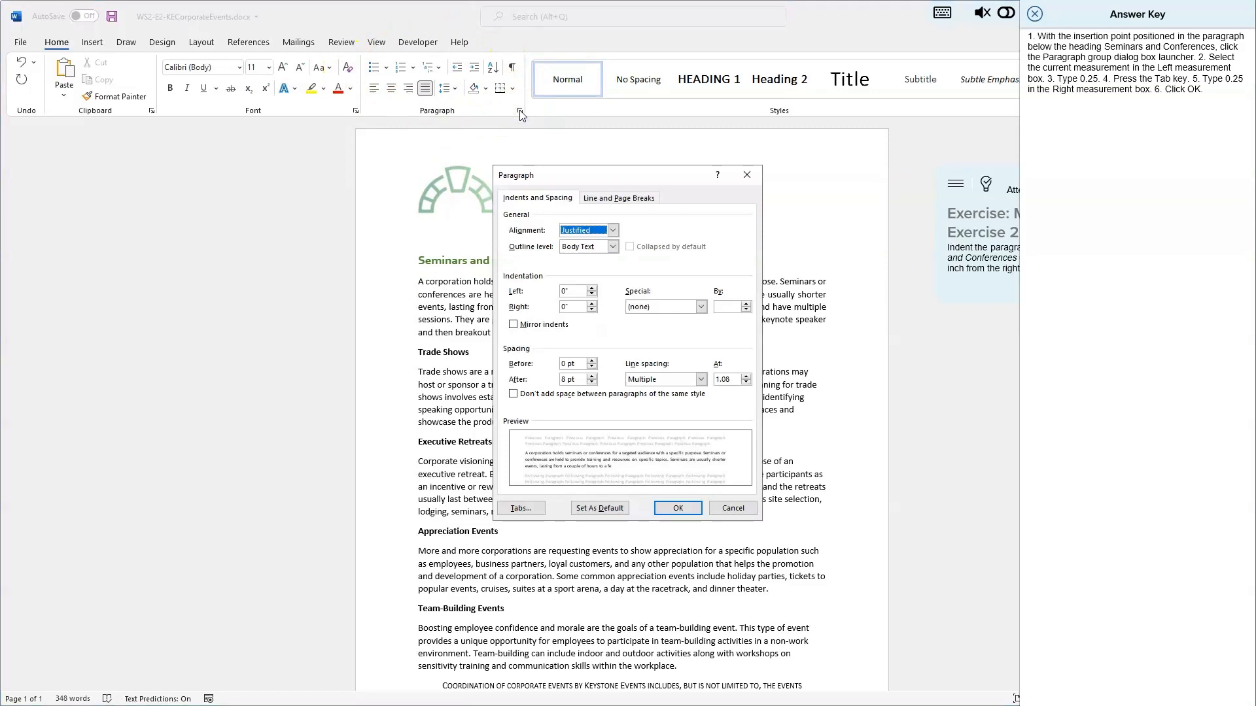
{"action": "left_click", "coordinate": [502, 117]}
{"action": "left_click", "coordinate": [1202, 57]}
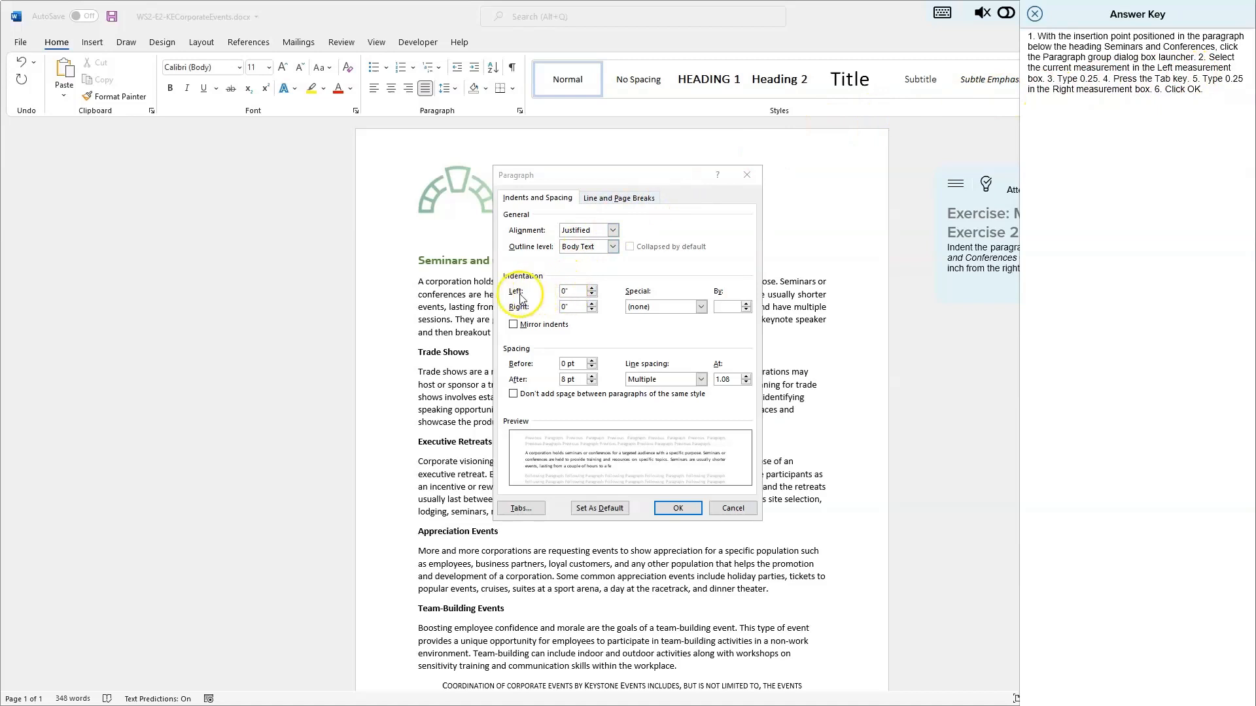
{"action": "left_click", "coordinate": [579, 291]}
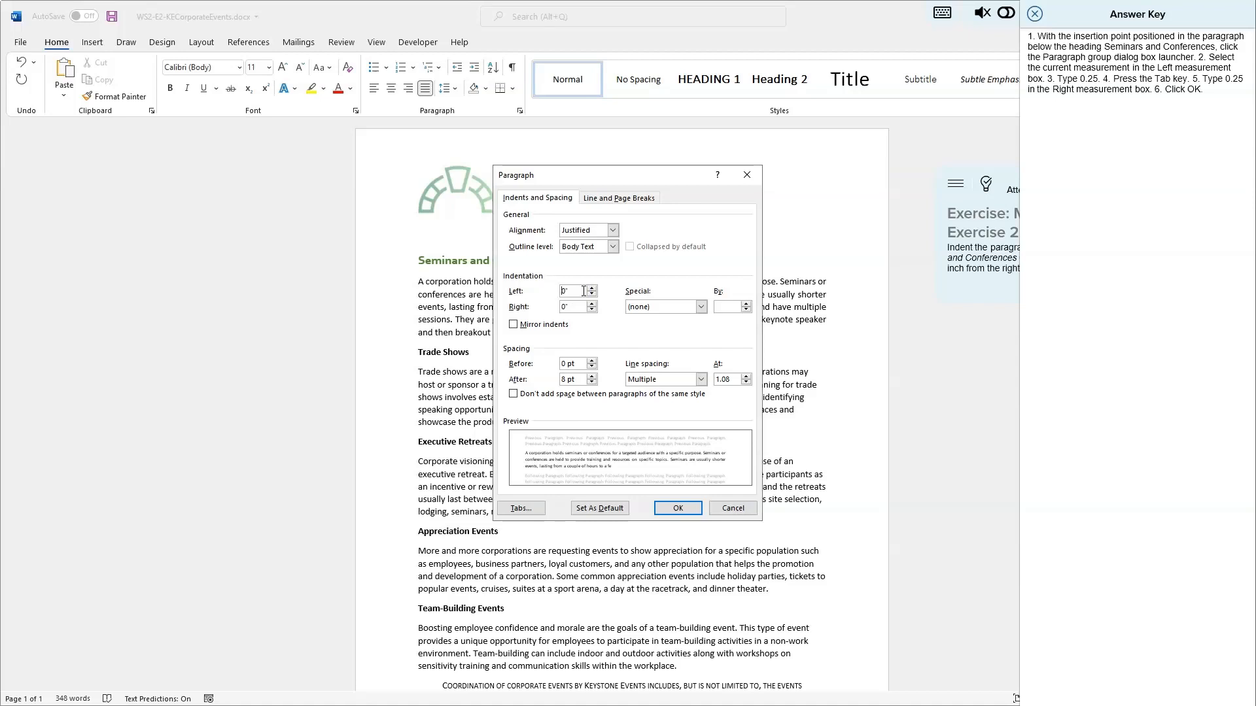
{"action": "type", "text": "0.25"}
{"action": "key", "text": "Tab"}
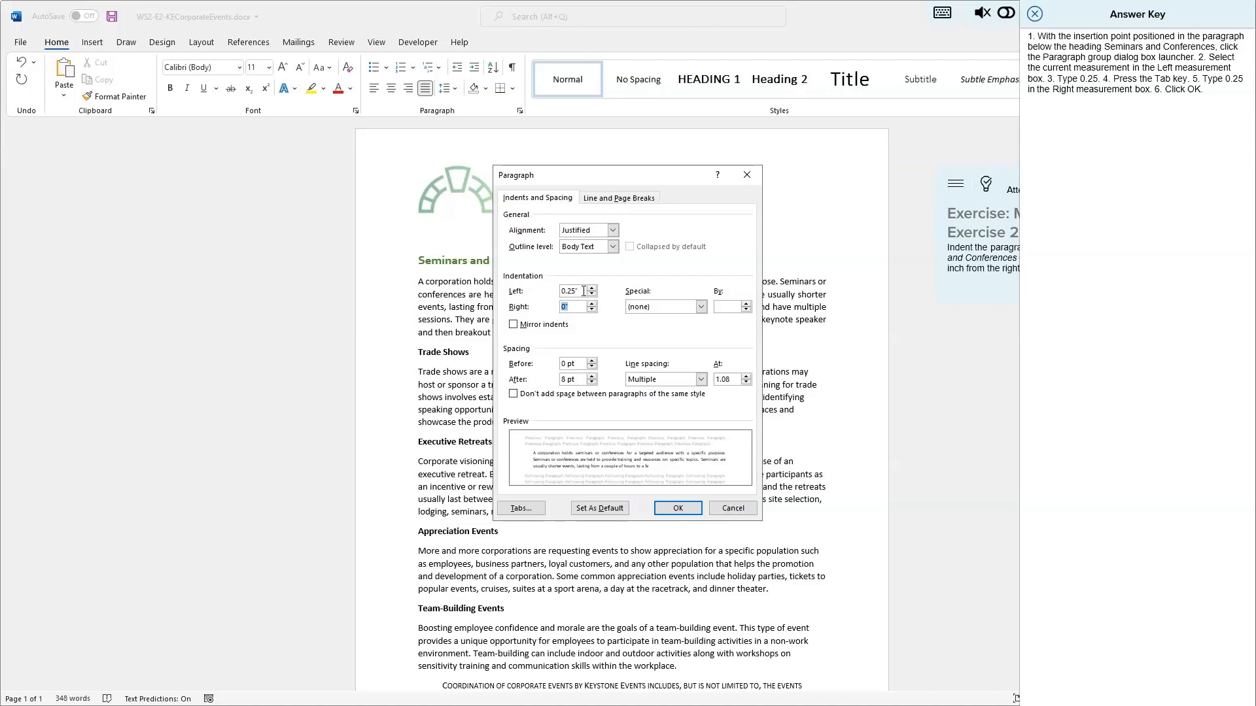
{"action": "type", "text": "0.25"}
{"action": "left_click", "coordinate": [680, 509]}
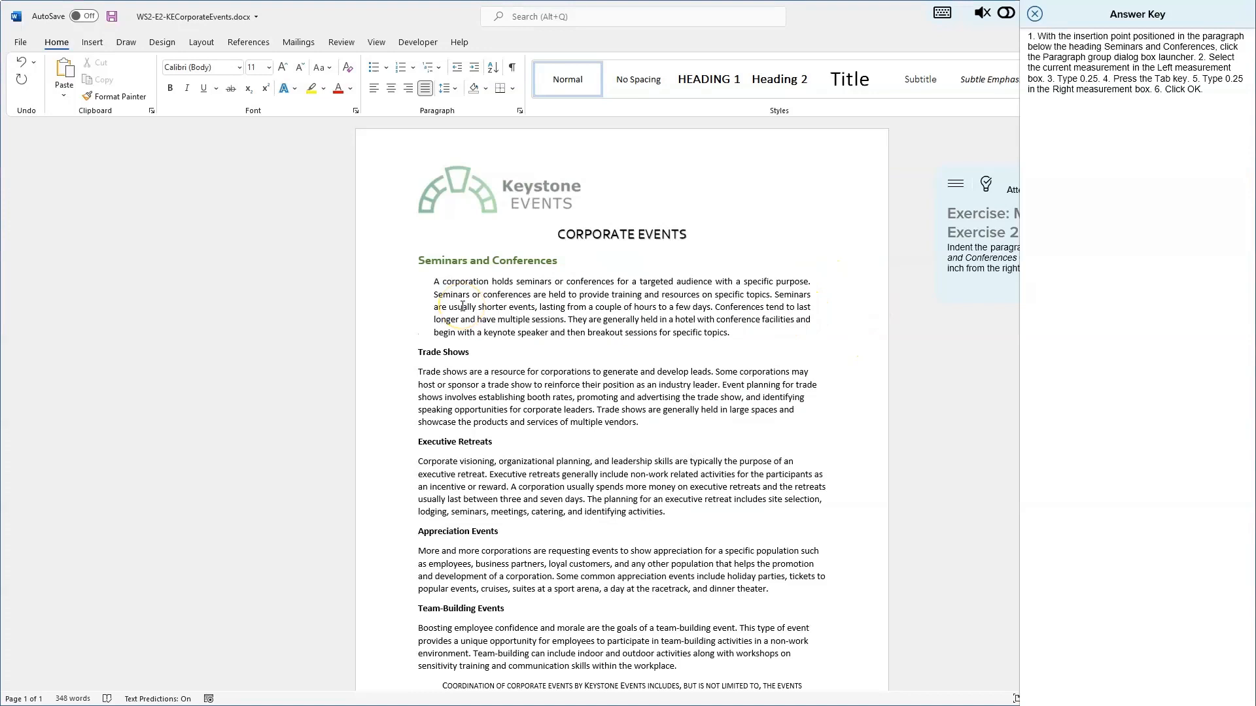
{"action": "left_click", "coordinate": [1036, 14]}
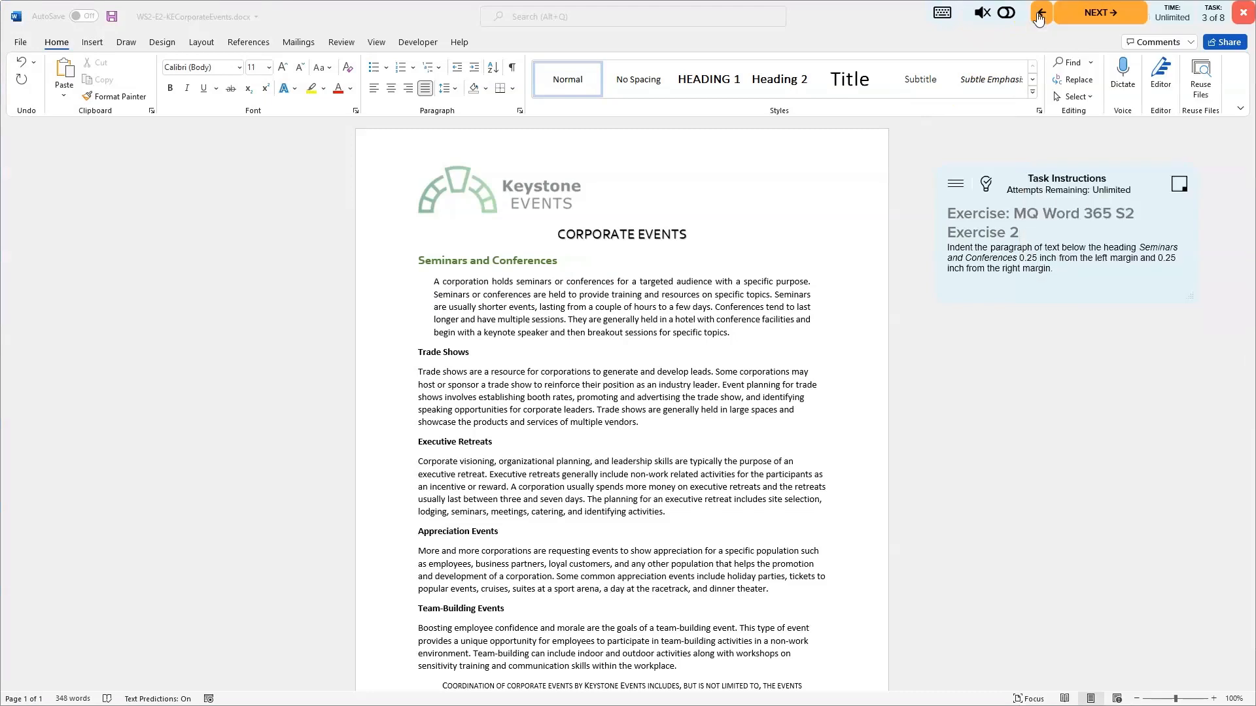
{"action": "left_click", "coordinate": [1117, 12]}
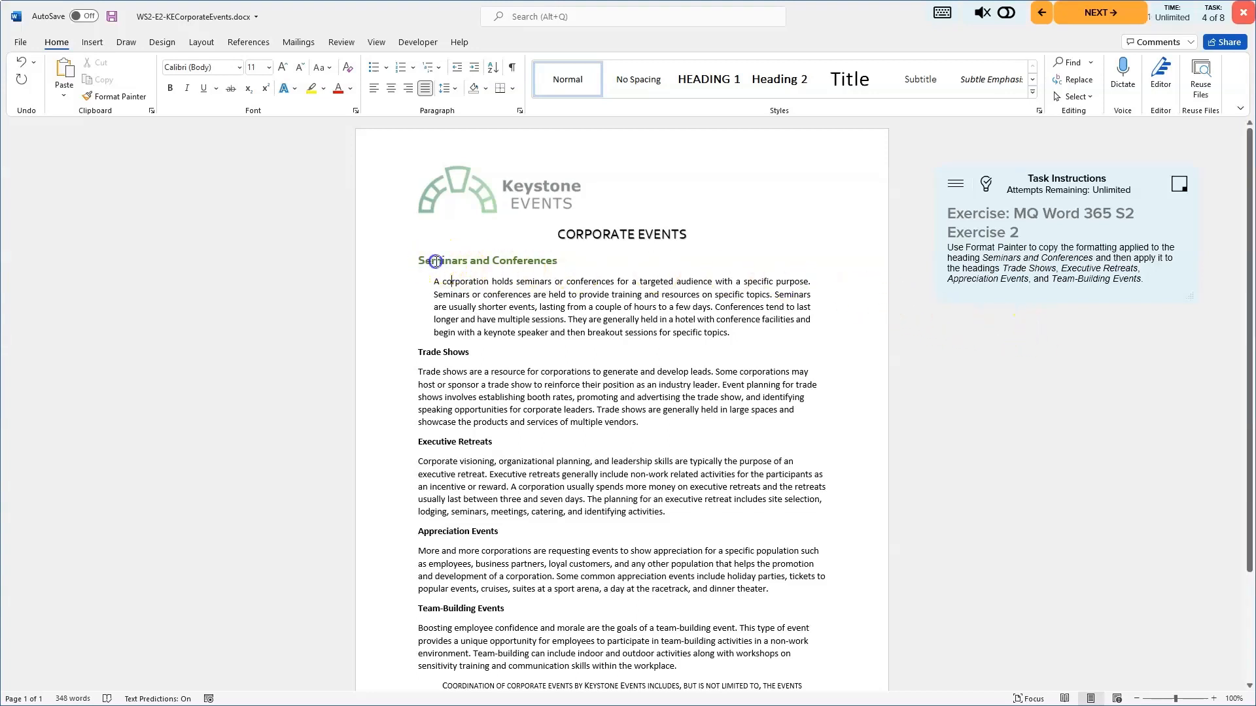
Step: Use Format Painter to copy the Seminars and Conferences heading formatting to Trade Shows, Executive Retreats, Appreciation Events and Team-Building Events
{"action": "left_click_drag", "start_coordinate": [435, 262], "coordinate": [531, 259]}
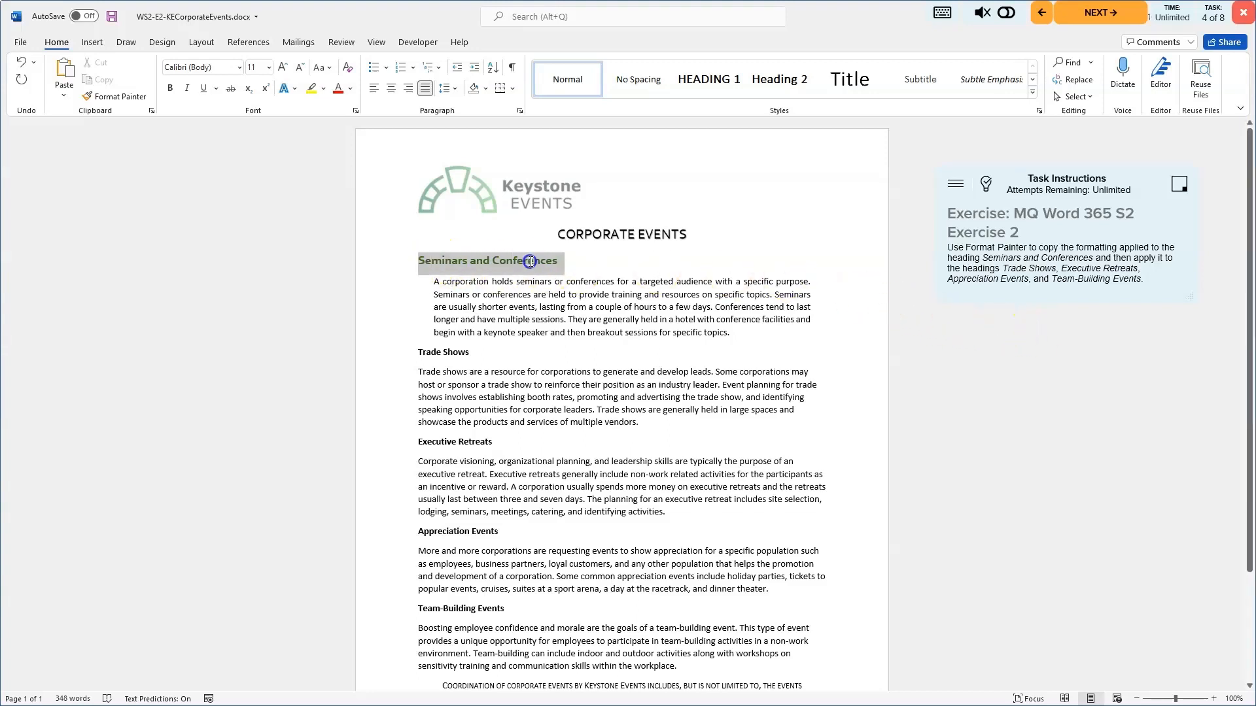
{"action": "left_click", "coordinate": [113, 98]}
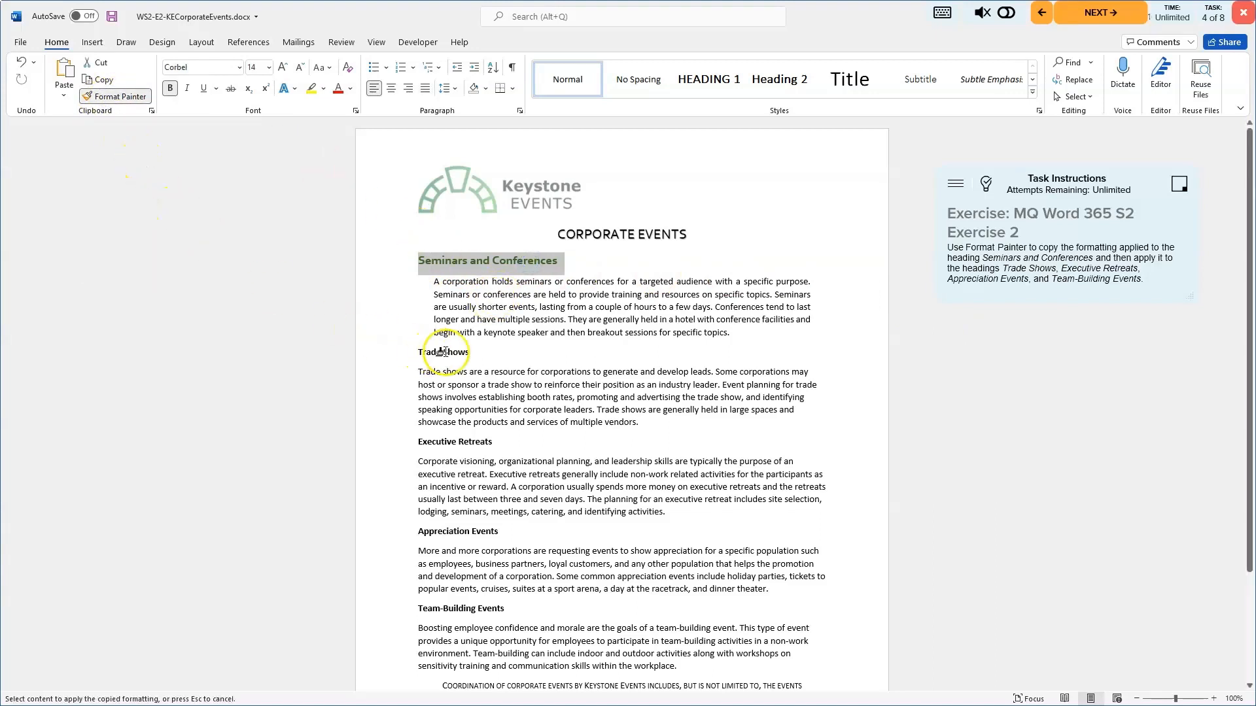
{"action": "left_click_drag", "start_coordinate": [421, 353], "coordinate": [458, 354]}
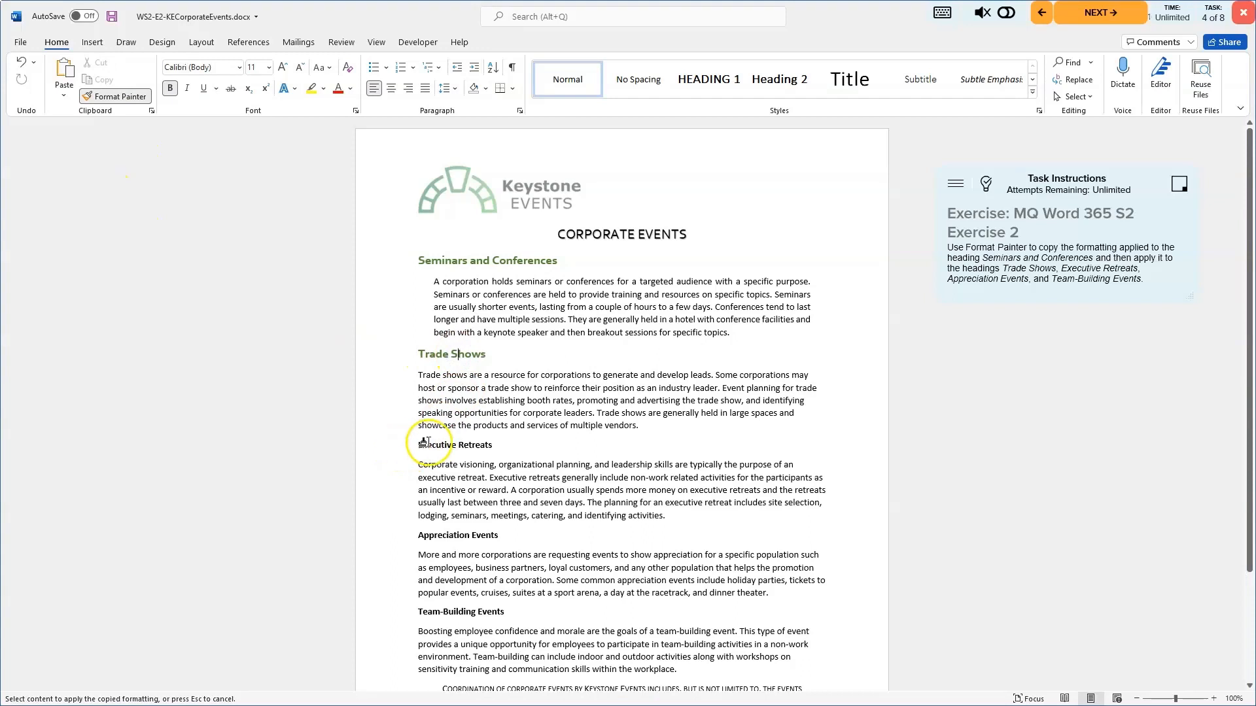
{"action": "left_click_drag", "start_coordinate": [419, 445], "coordinate": [497, 445]}
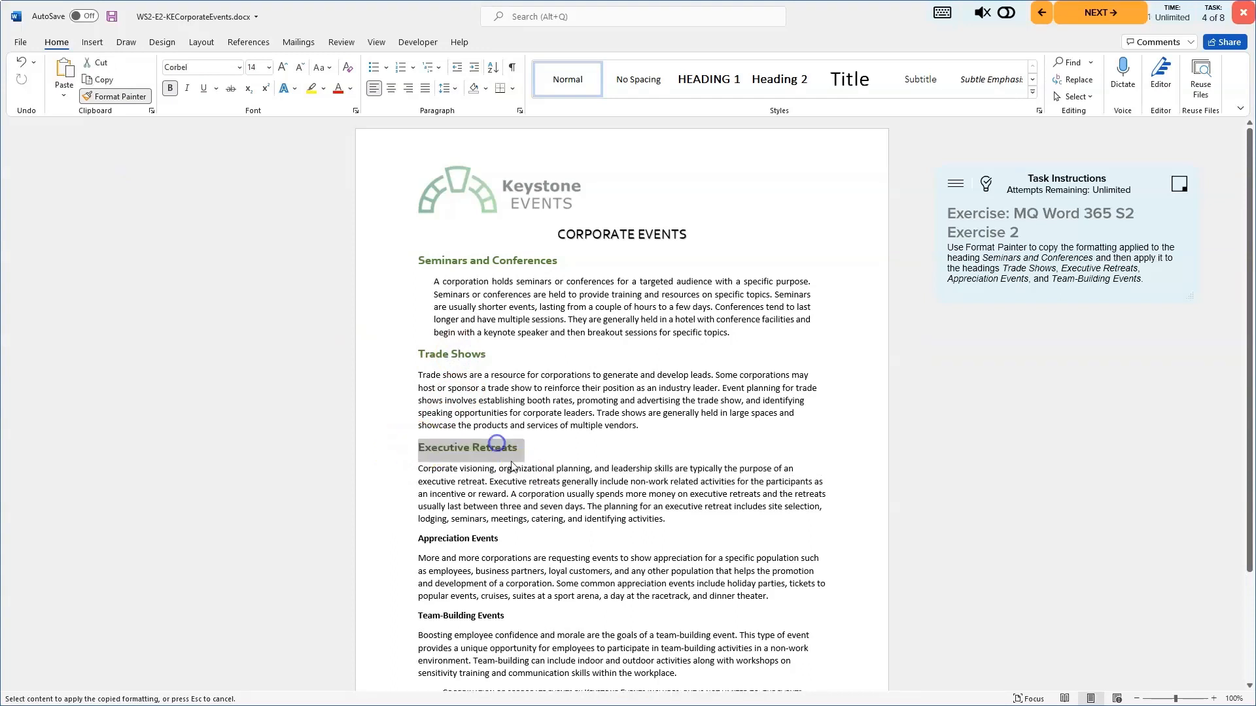
{"action": "scroll", "coordinate": [514, 483], "scroll_direction": "down", "scroll_amount": 1}
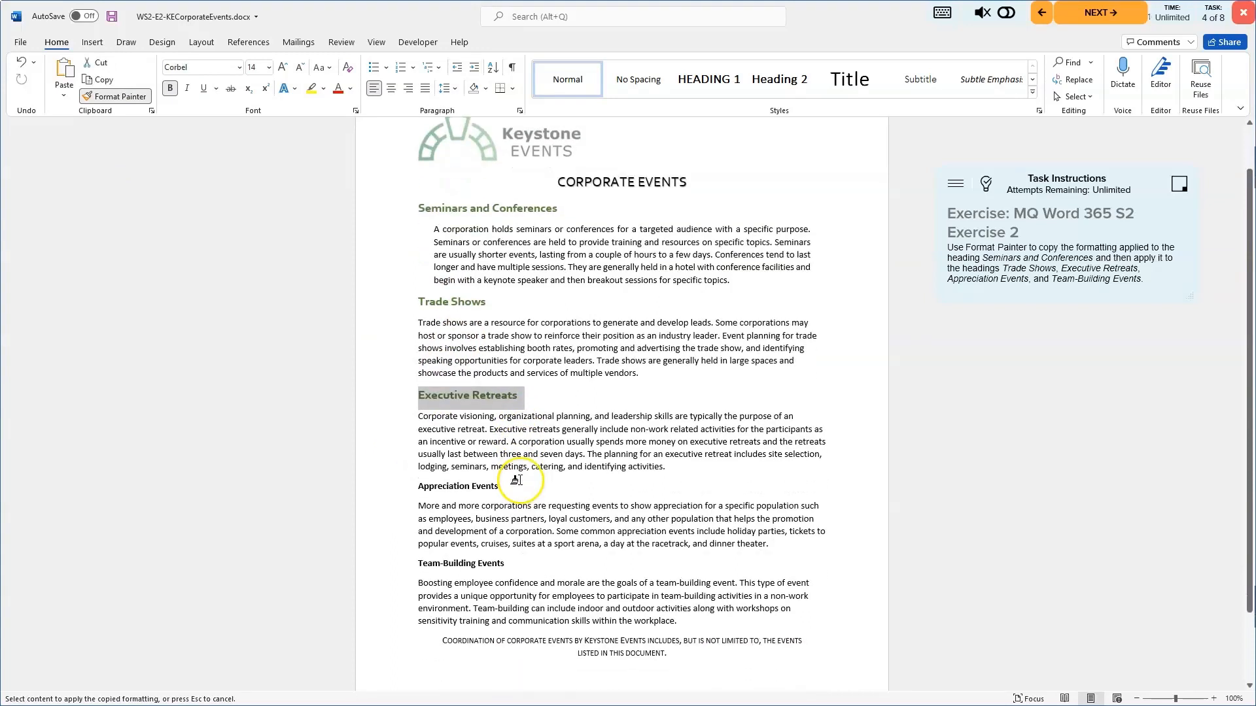
{"action": "left_click_drag", "start_coordinate": [504, 488], "coordinate": [422, 489]}
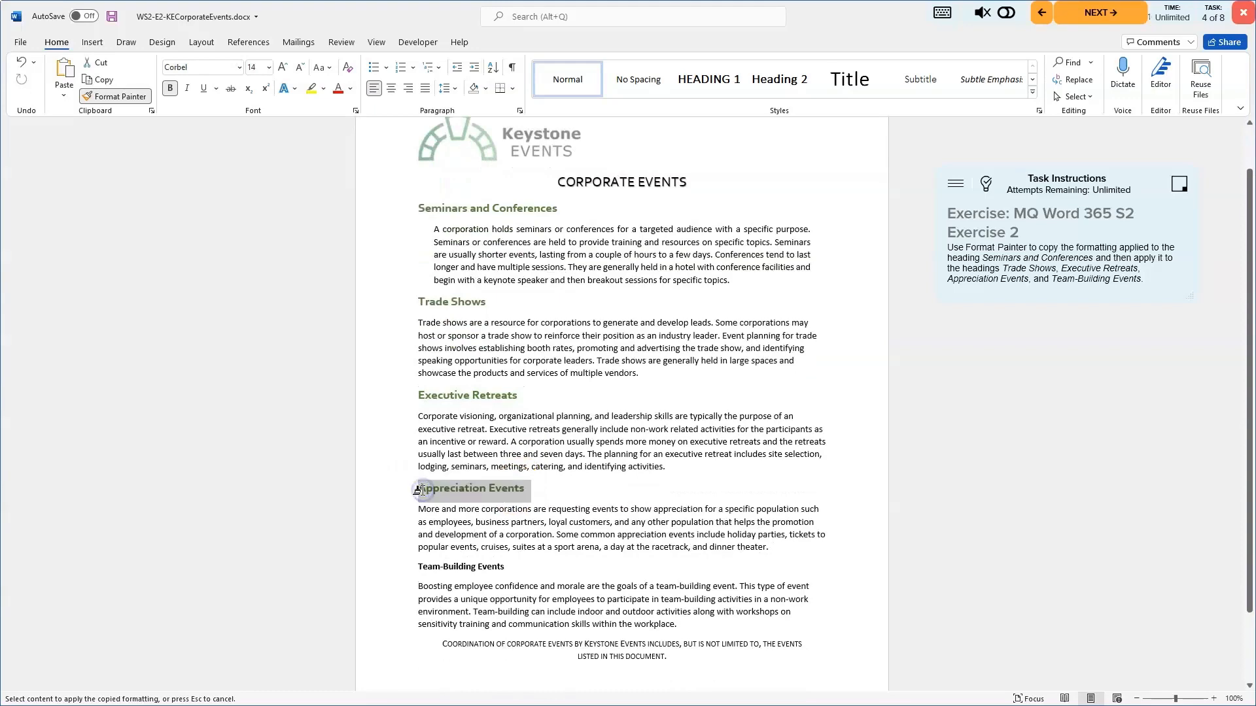
{"action": "scroll", "coordinate": [420, 490], "scroll_direction": "down", "scroll_amount": 2}
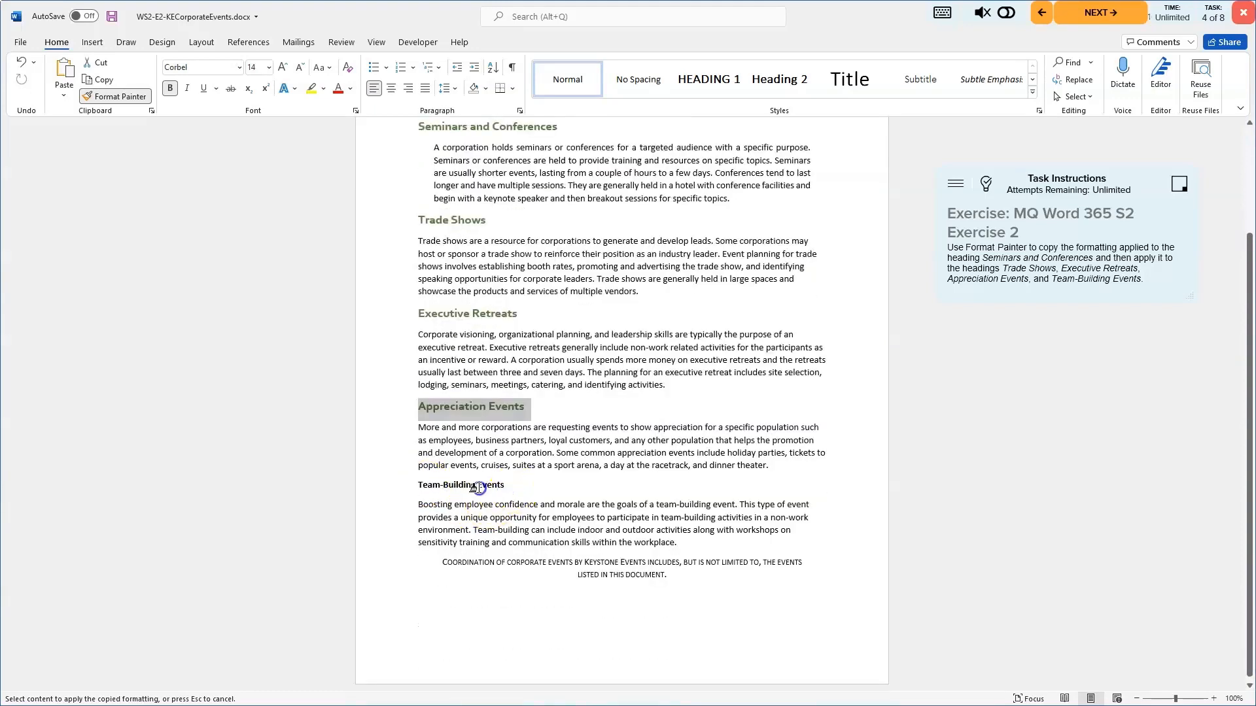
{"action": "left_click_drag", "start_coordinate": [504, 487], "coordinate": [420, 488]}
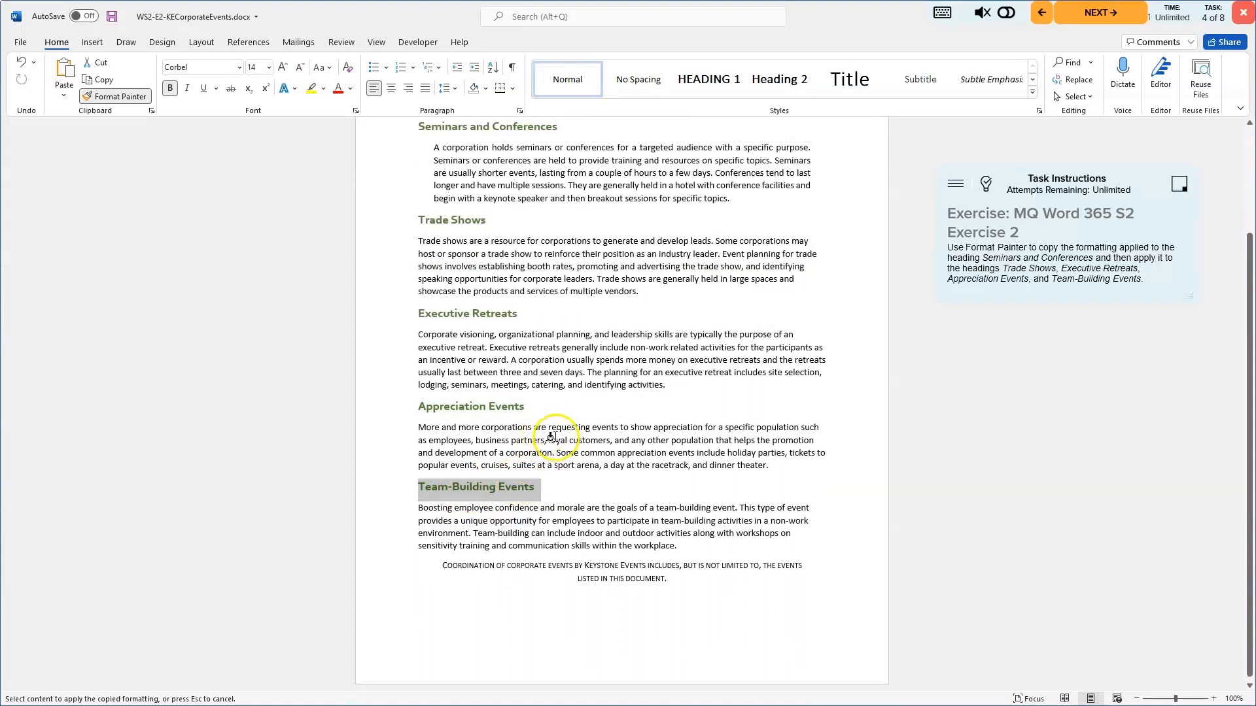
{"action": "left_click", "coordinate": [108, 97]}
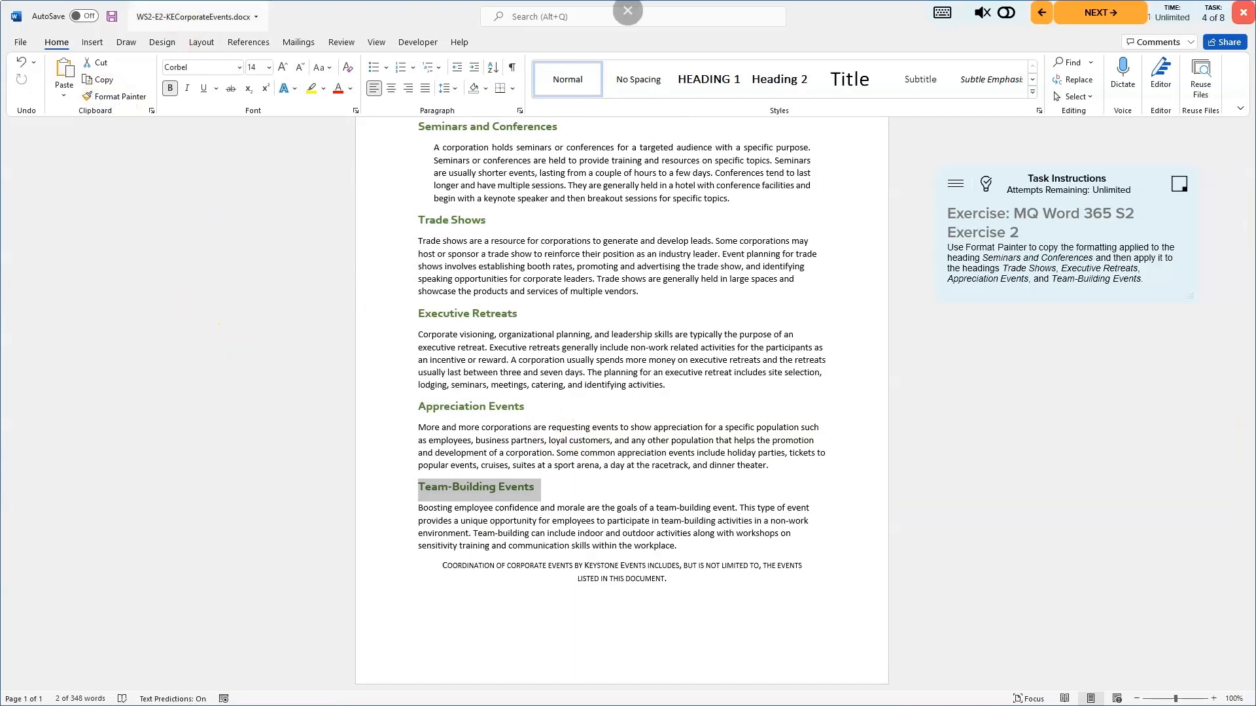
Step: Save the document and advance to the next task
{"action": "left_click", "coordinate": [113, 17]}
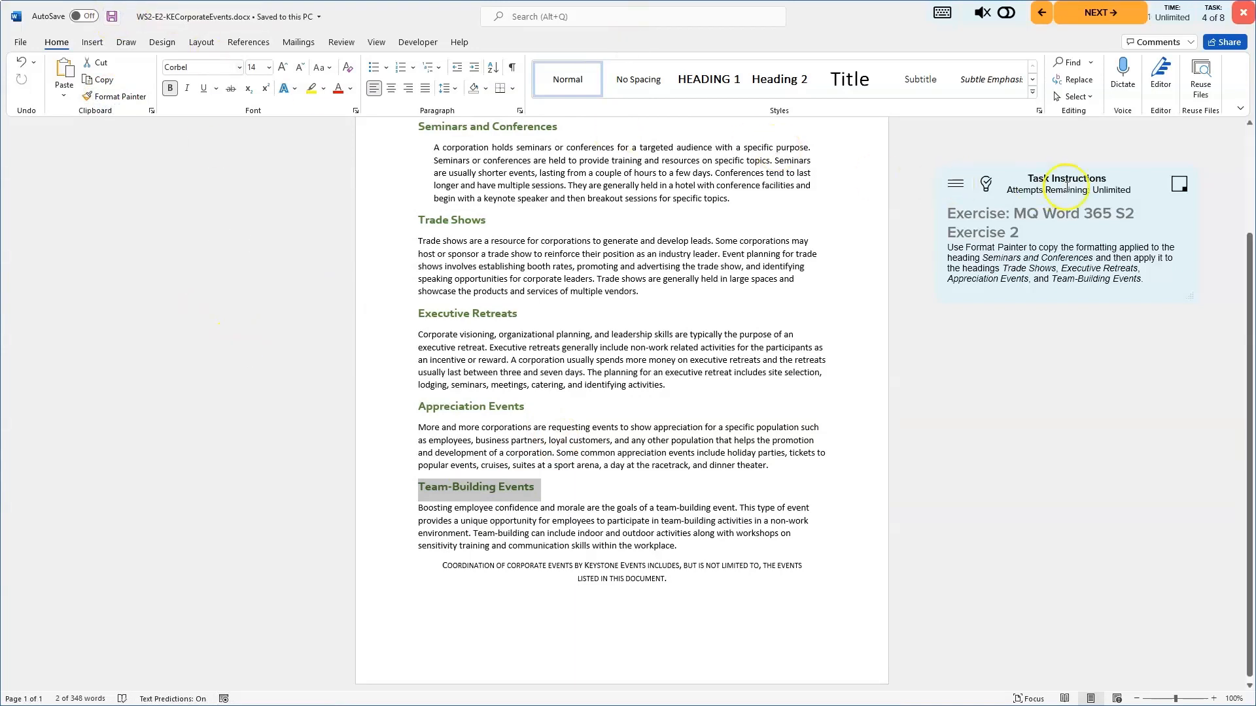
{"action": "left_click", "coordinate": [1110, 18]}
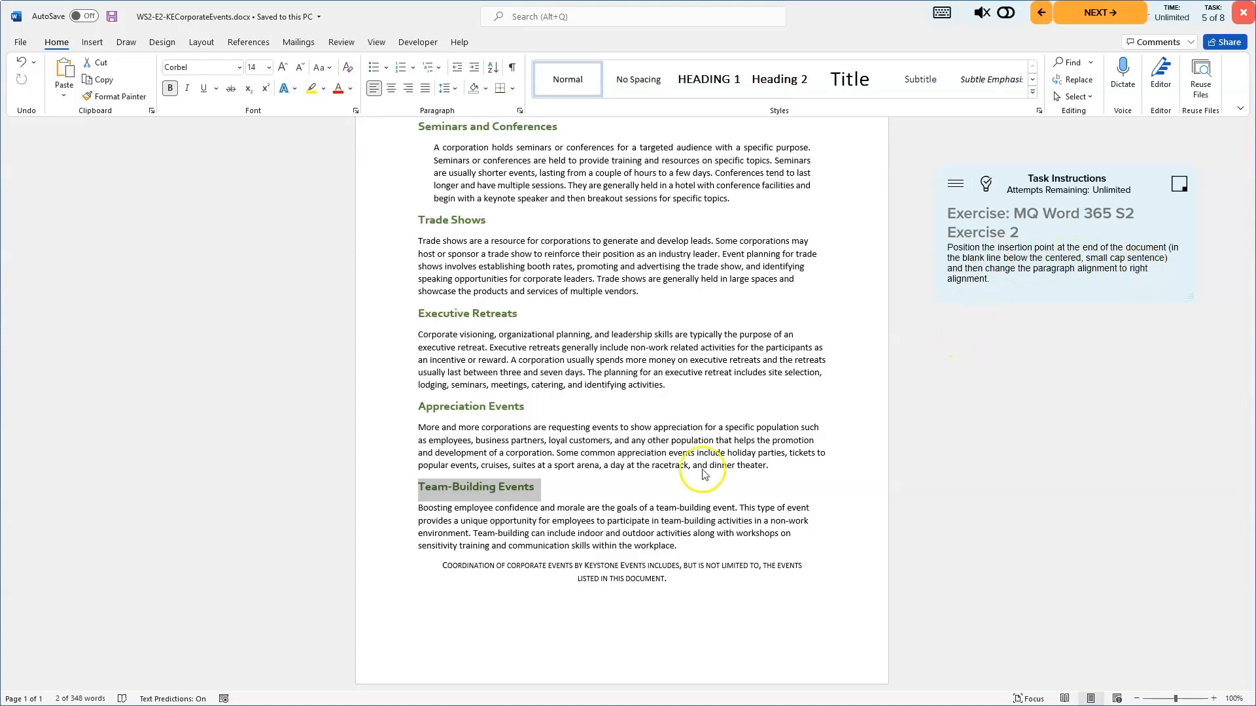
Step: Right-align the blank line below the centered small-cap closing sentence, checking the answer key, and advance to the next task
{"action": "left_click", "coordinate": [652, 606]}
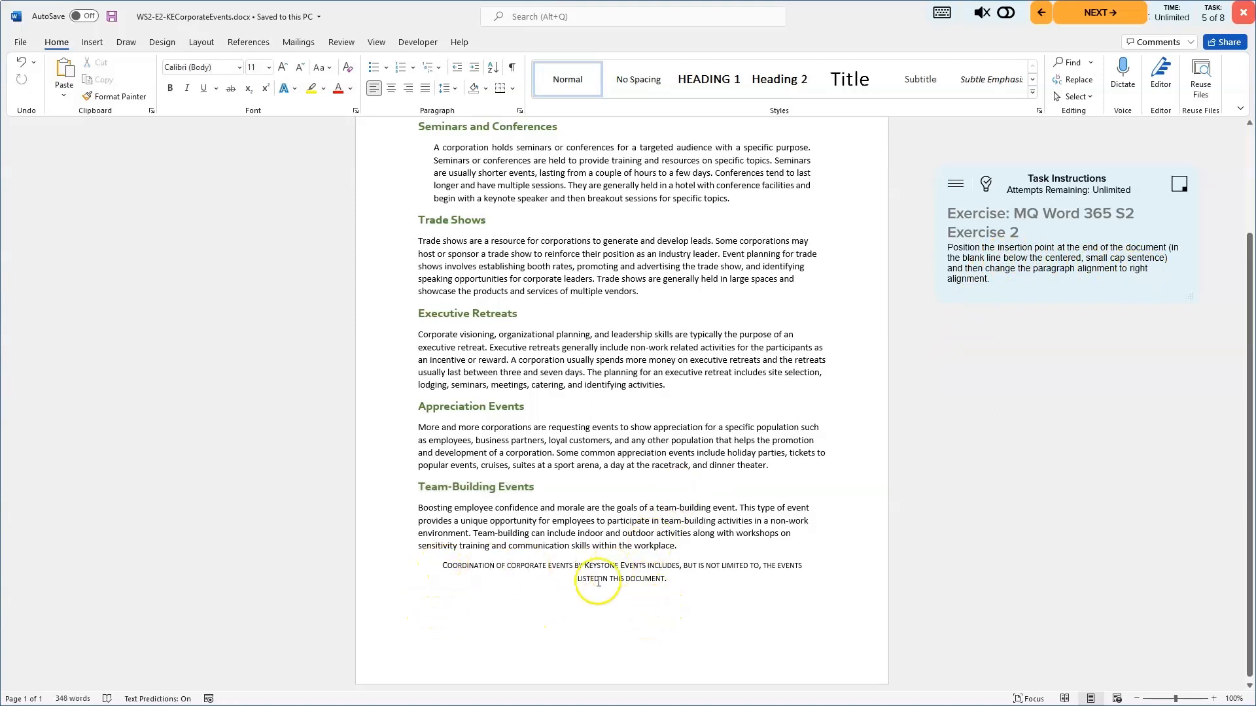
{"action": "left_click", "coordinate": [427, 603]}
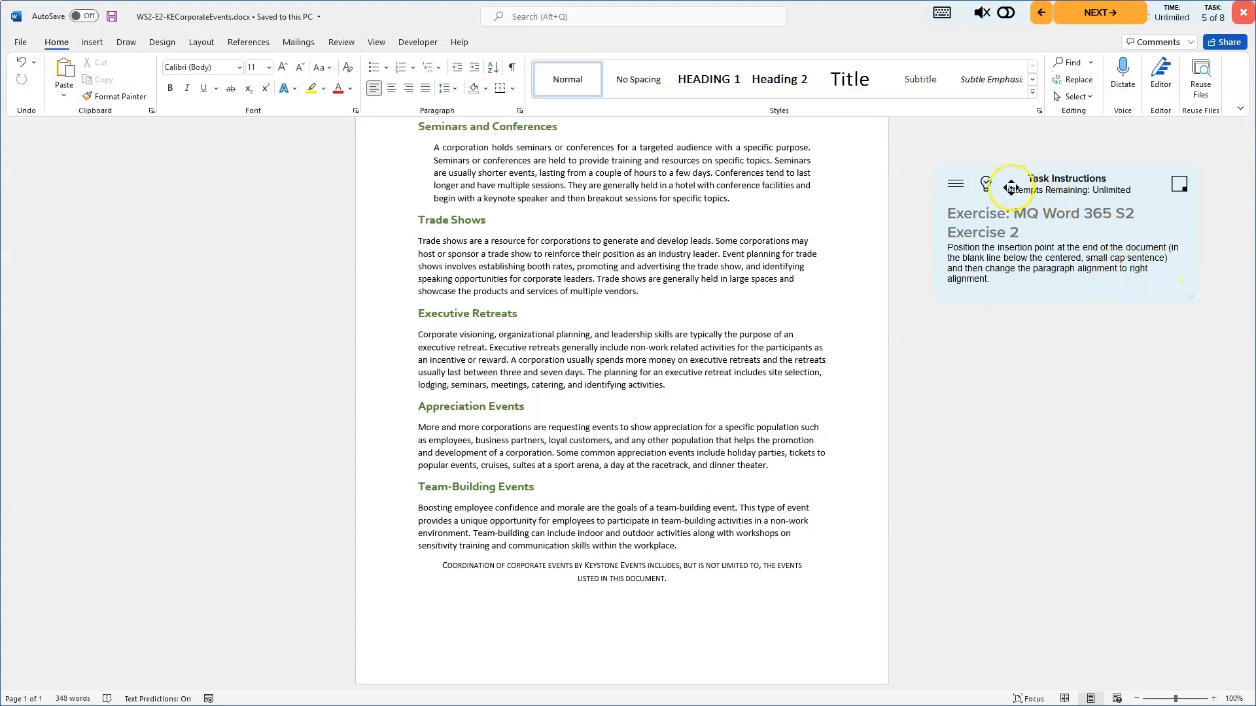
{"action": "left_click", "coordinate": [987, 186]}
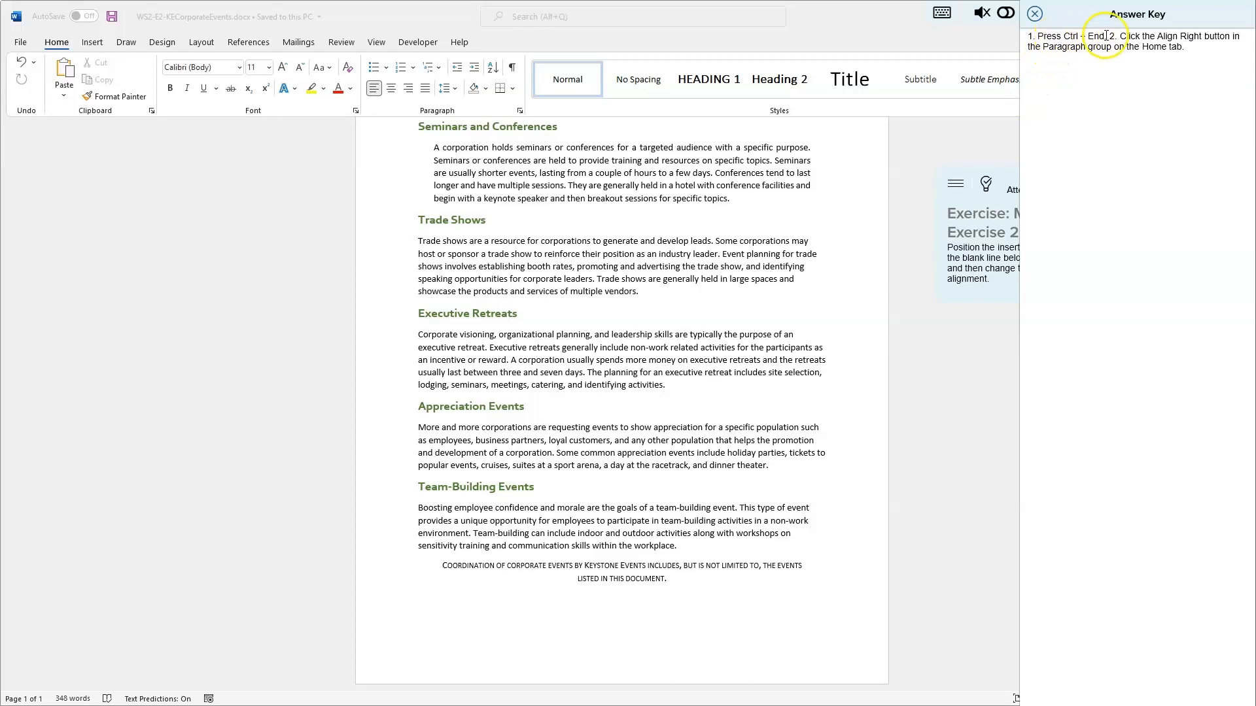
{"action": "left_click", "coordinate": [445, 602]}
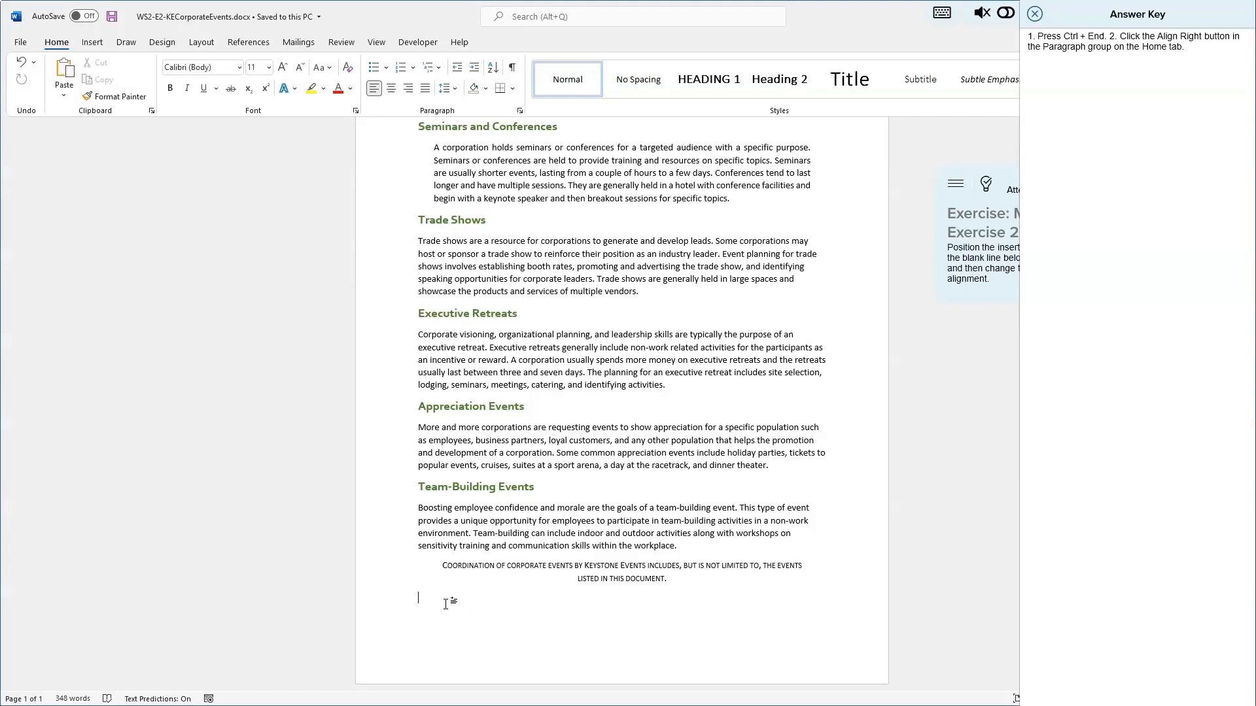
{"action": "left_click", "coordinate": [445, 604]}
{"action": "scroll", "coordinate": [549, 487], "scroll_direction": "up", "scroll_amount": 1}
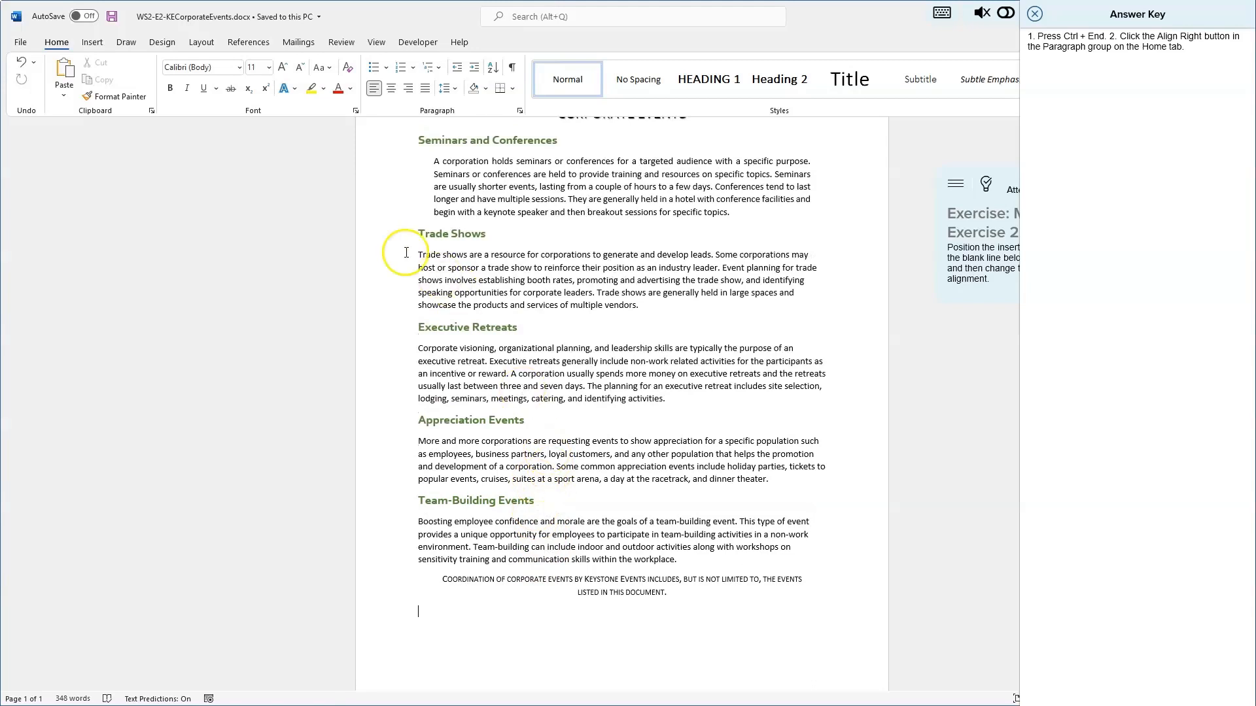
{"action": "left_click", "coordinate": [408, 89]}
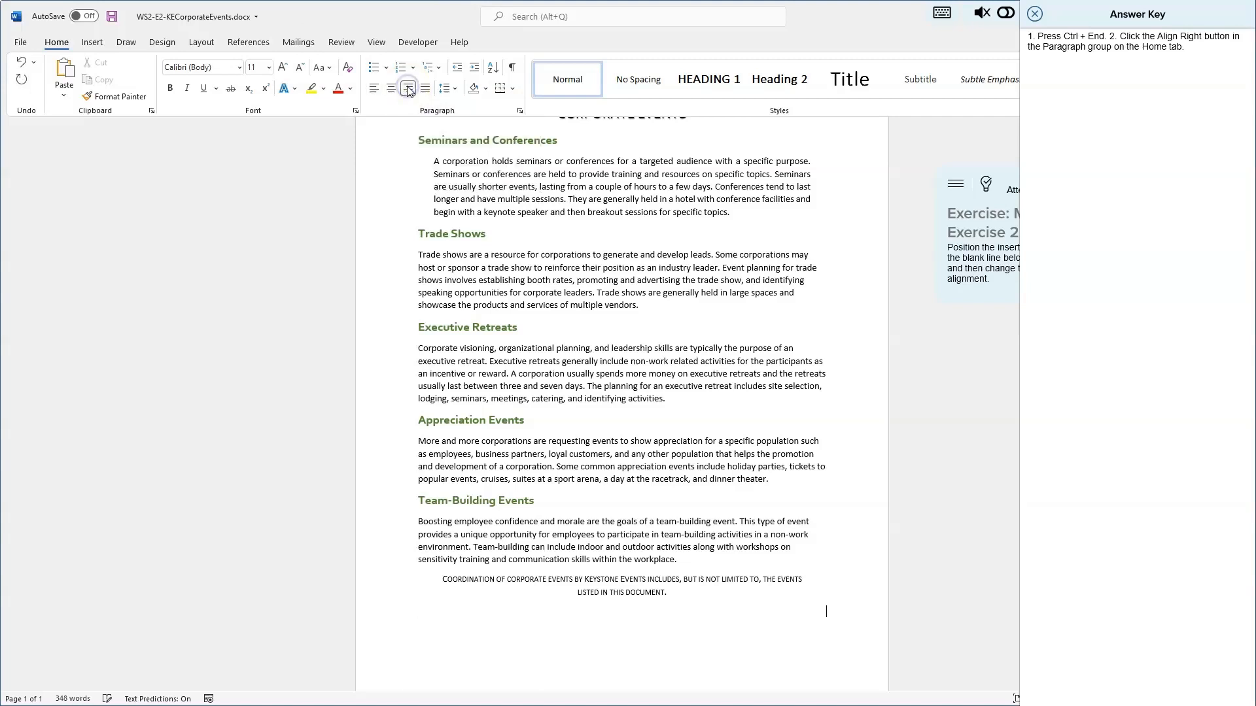
{"action": "left_click", "coordinate": [1034, 14]}
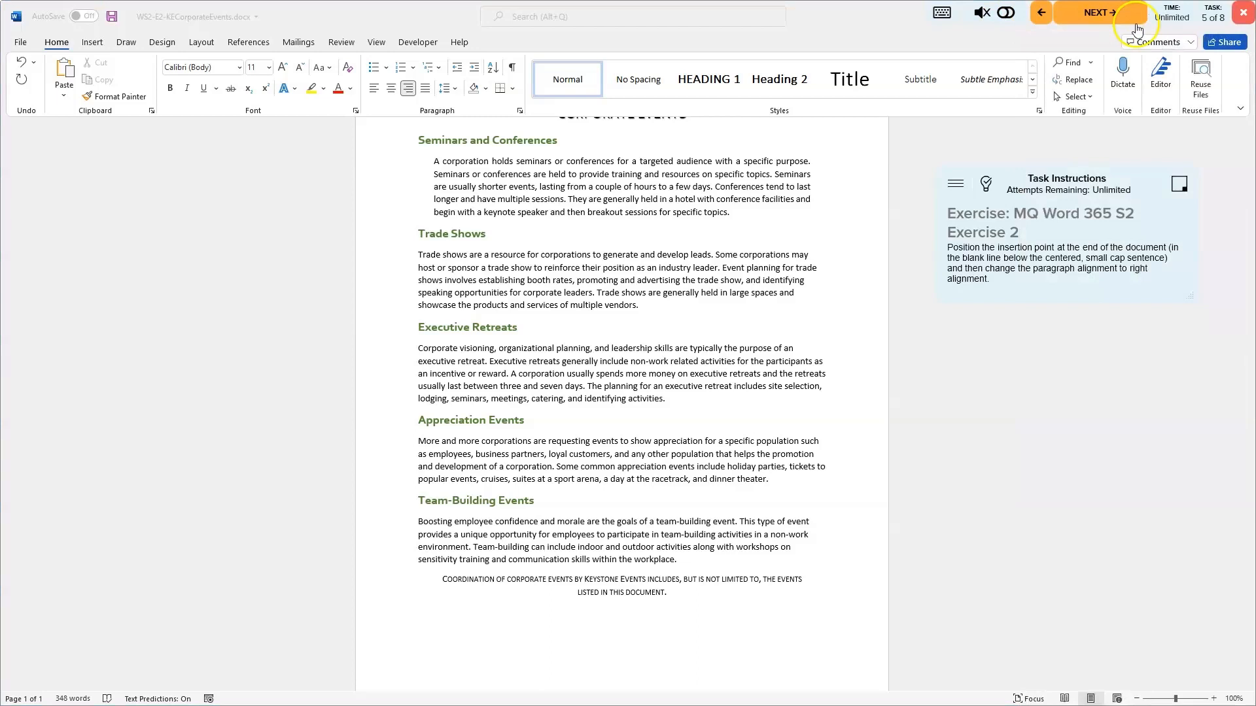
{"action": "left_click", "coordinate": [1097, 14]}
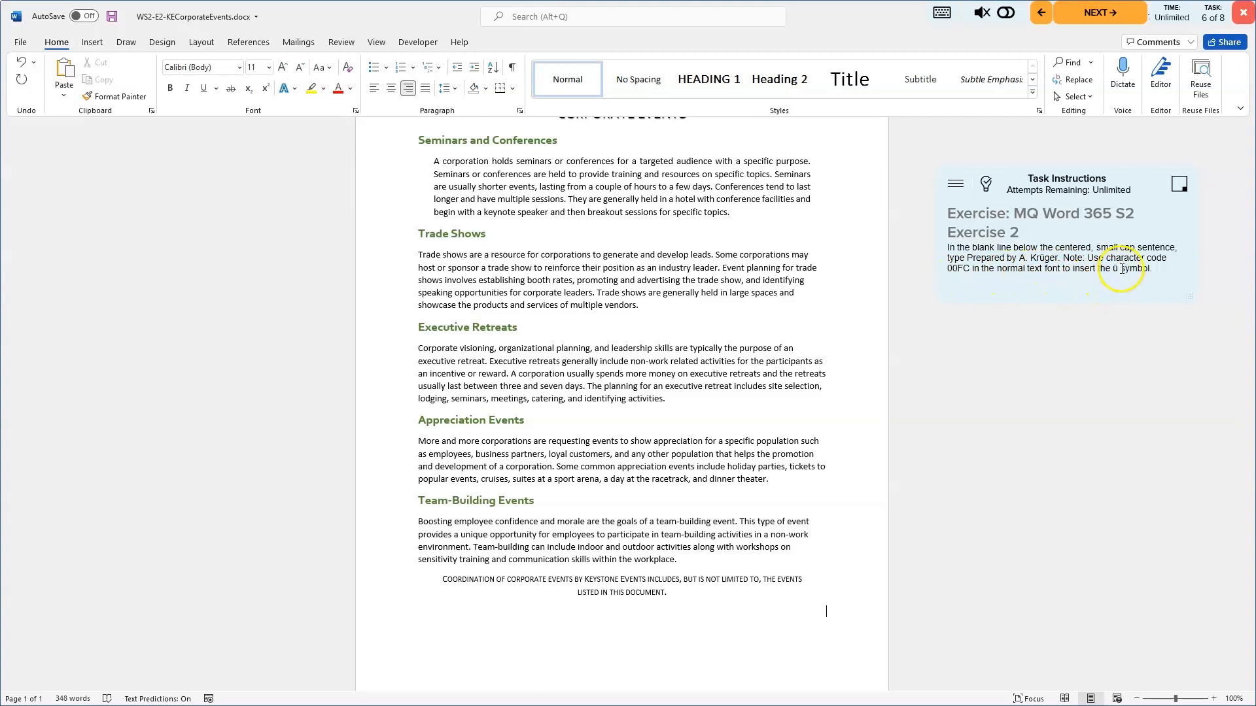
Step: Open the answer key and enter "Prepared by" with the preparer's initial and first two surname letters on the right-aligned last line
{"action": "left_click", "coordinate": [986, 185]}
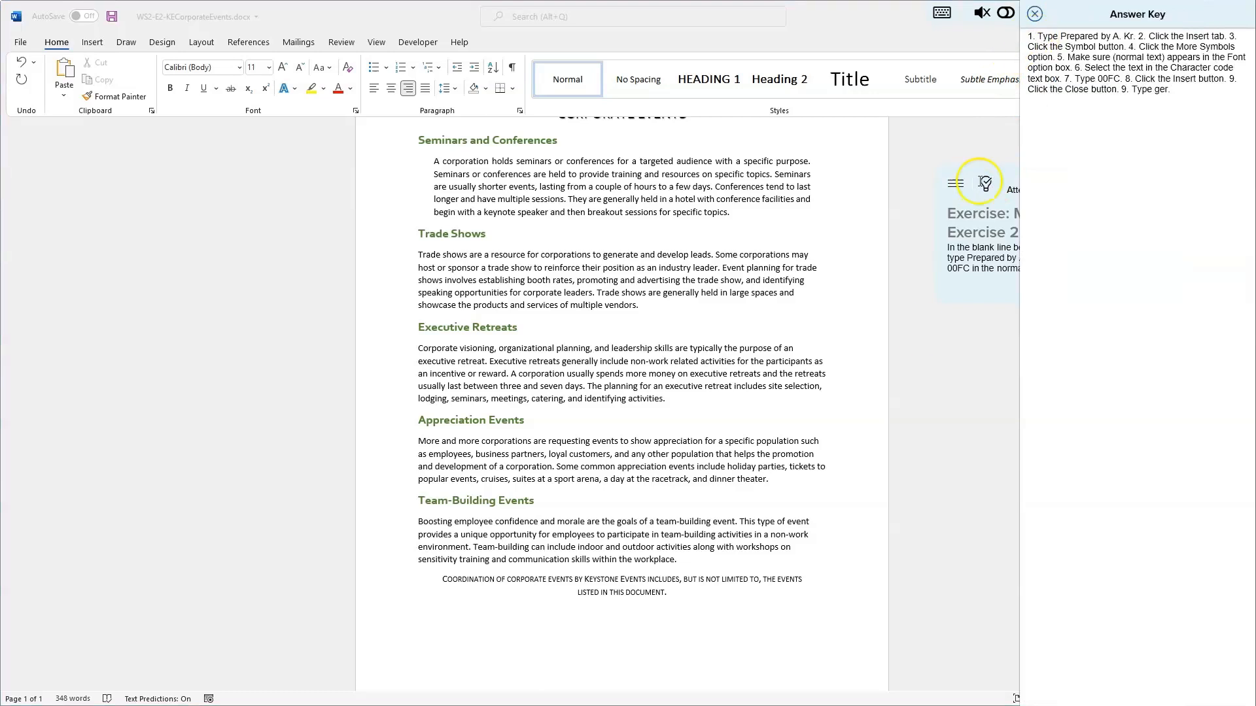
{"action": "left_click", "coordinate": [780, 621]}
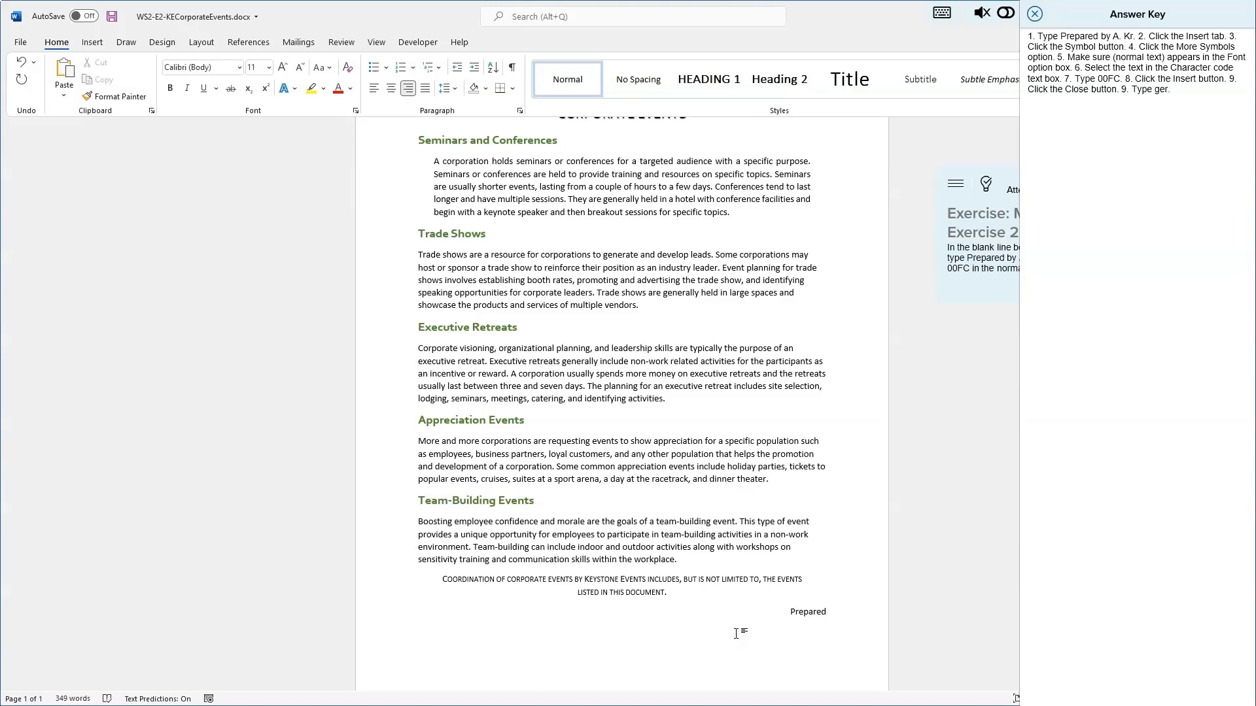
{"action": "type", "text": "bu"}
{"action": "type", "text": " A"}
{"action": "type", "text": "."}
{"action": "type", "text": " Kr"}
{"action": "type", "text": "."}
{"action": "key", "text": "Left"}
{"action": "key", "text": "Left"}
{"action": "key", "text": "Left"}
{"action": "key", "text": "Left"}
{"action": "key", "text": "Left"}
{"action": "key", "text": "Left"}
{"action": "key", "text": "Left"}
{"action": "key", "text": "BackSpace"}
{"action": "type", "text": "y0\\"}
{"action": "key", "text": "BackSpace"}
{"action": "key", "text": "BackSpace"}
{"action": "key", "text": "Delete"}
{"action": "key", "text": "BackSpace"}
Step: Move the answer key aside and insert the ü symbol, character code 00FC in normal text font, after the partial surname
{"action": "left_click", "coordinate": [1224, 36]}
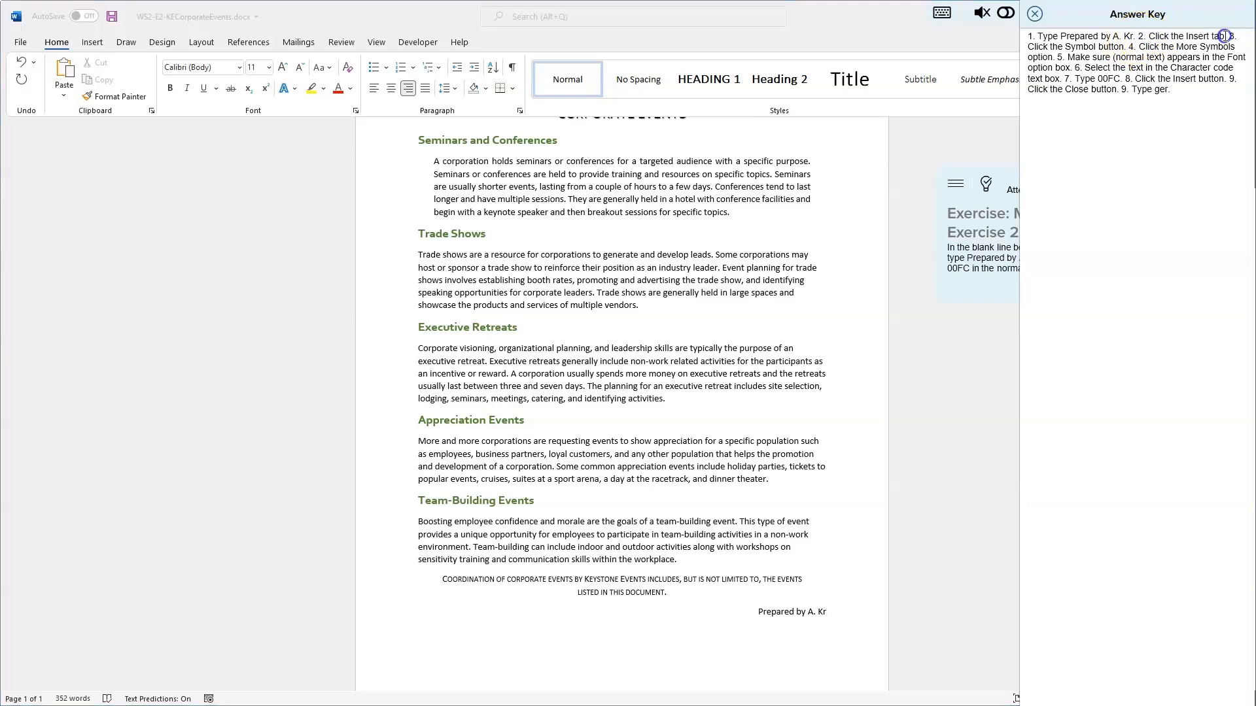
{"action": "left_click_drag", "start_coordinate": [1223, 36], "coordinate": [1174, 37]}
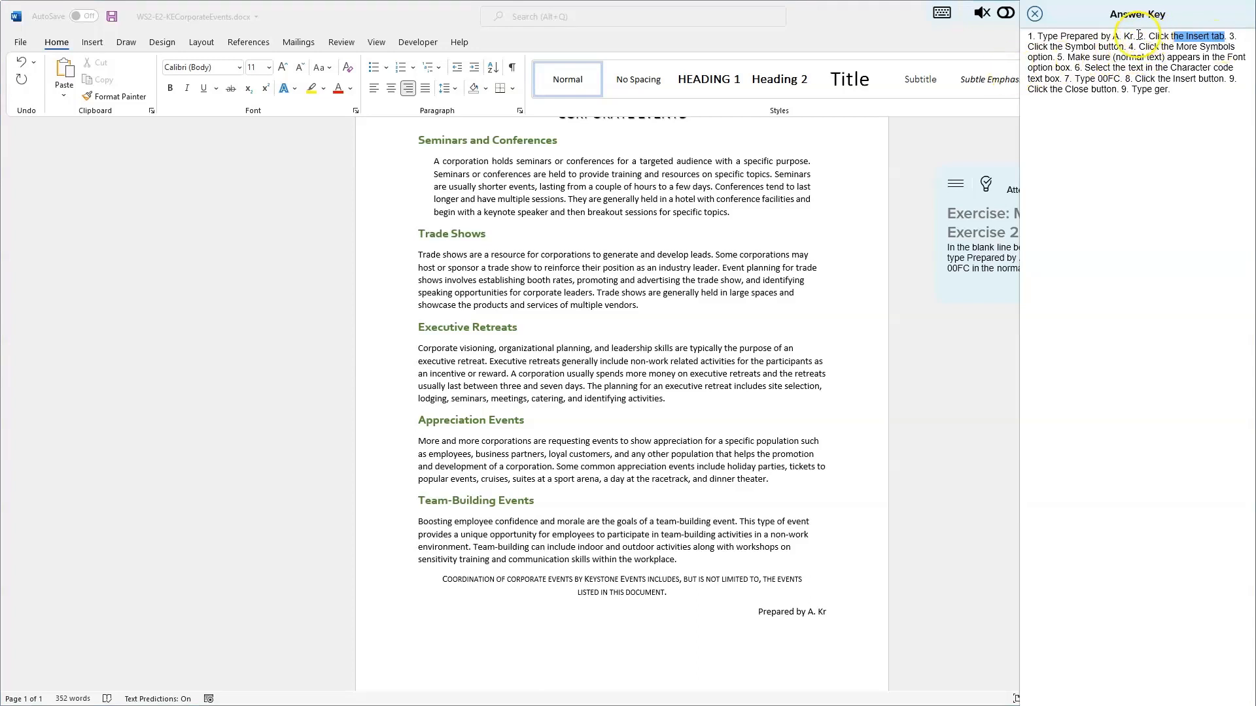
{"action": "left_click", "coordinate": [829, 613]}
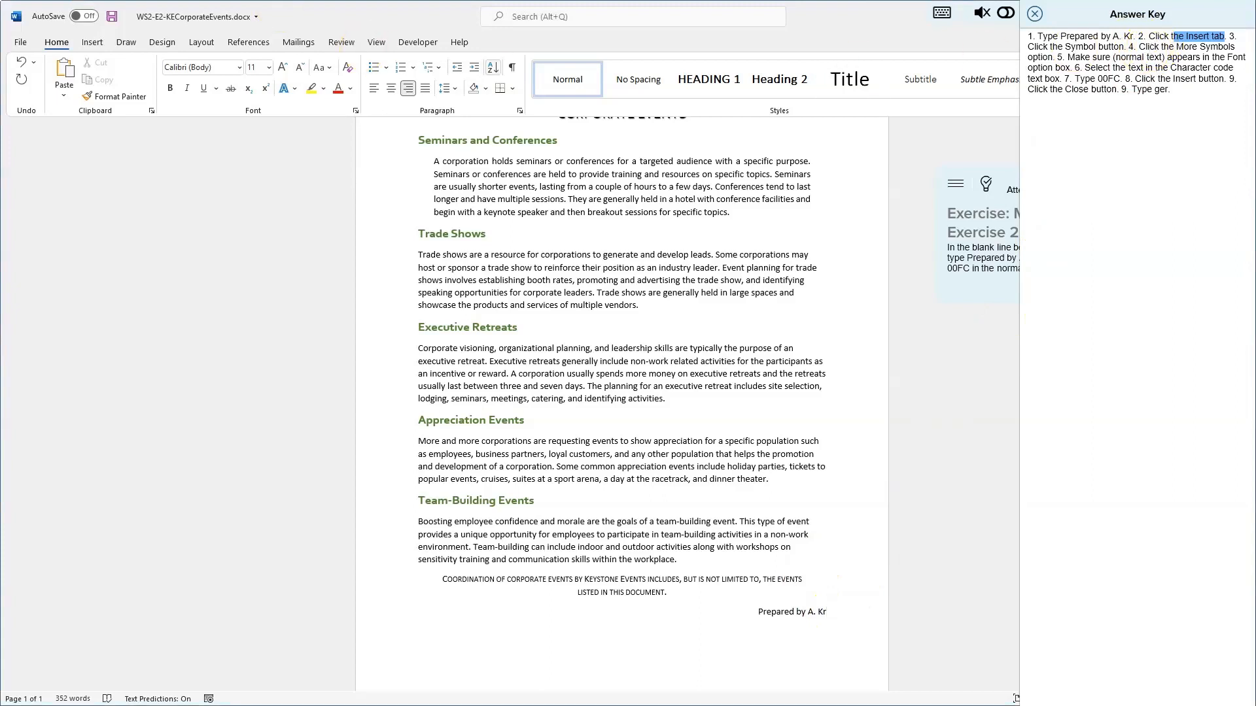
{"action": "left_click", "coordinate": [91, 43]}
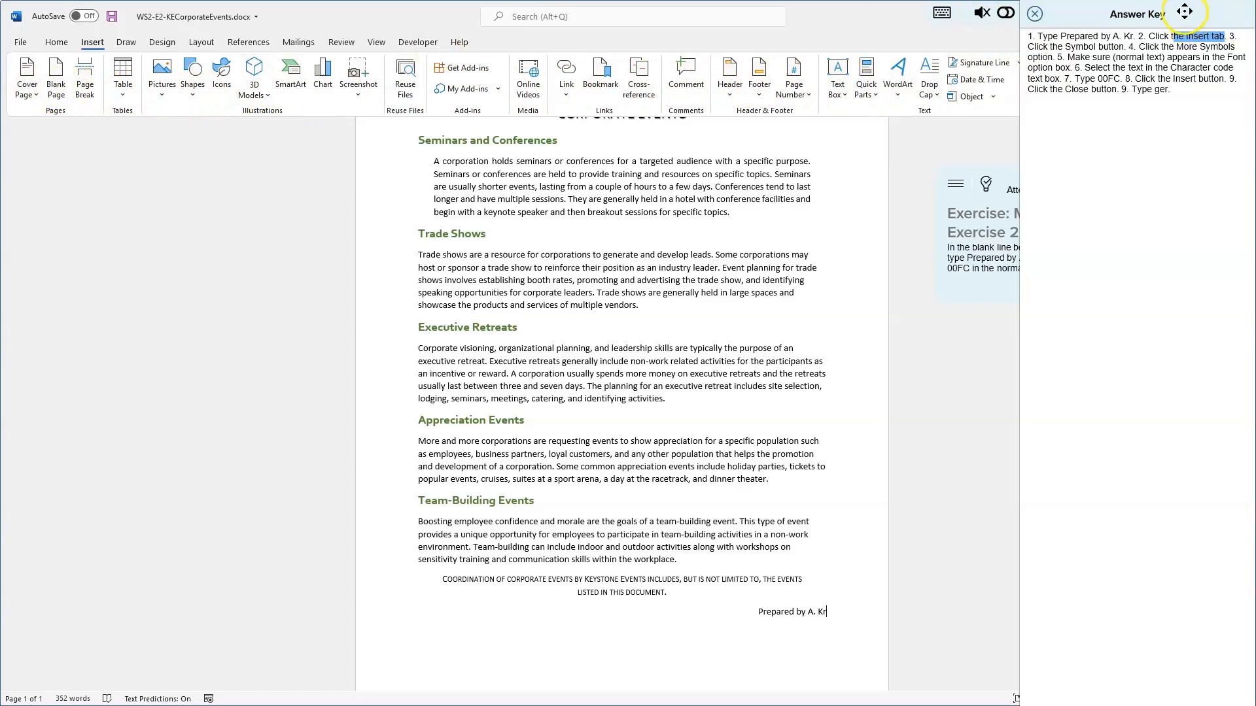
{"action": "left_click_drag", "start_coordinate": [819, 107], "coordinate": [819, 107]}
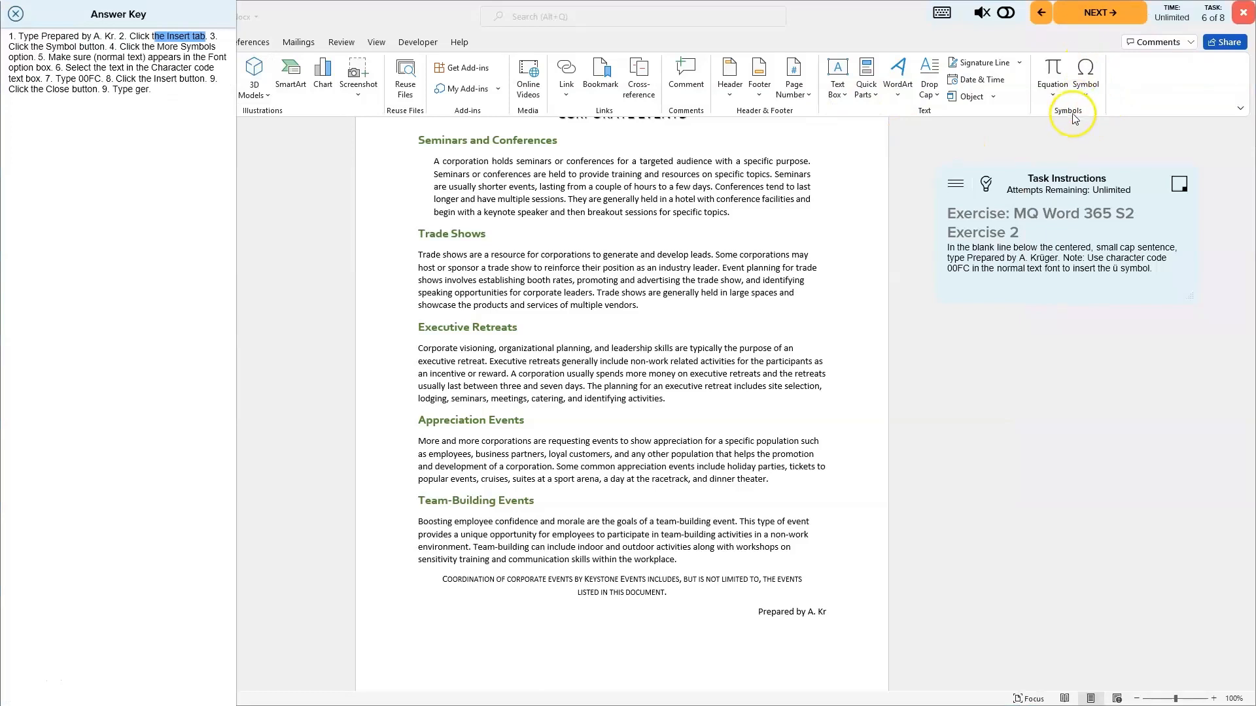
{"action": "left_click", "coordinate": [1085, 72]}
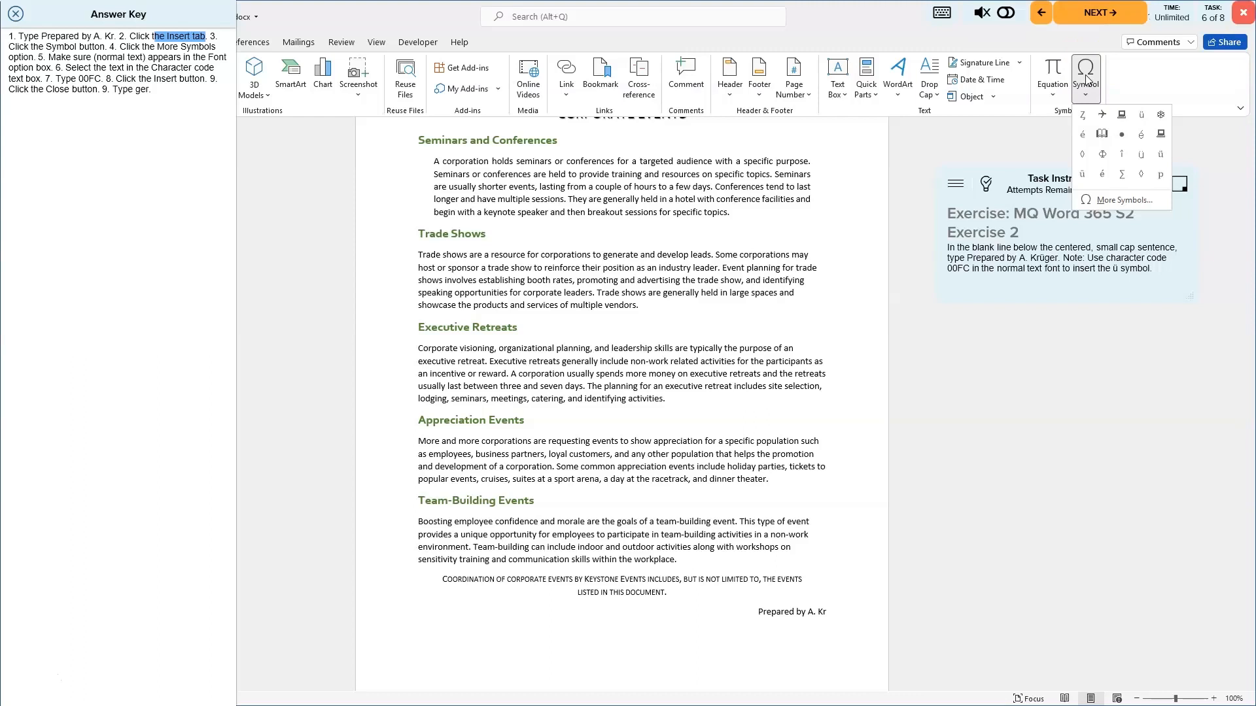
{"action": "left_click", "coordinate": [1112, 204]}
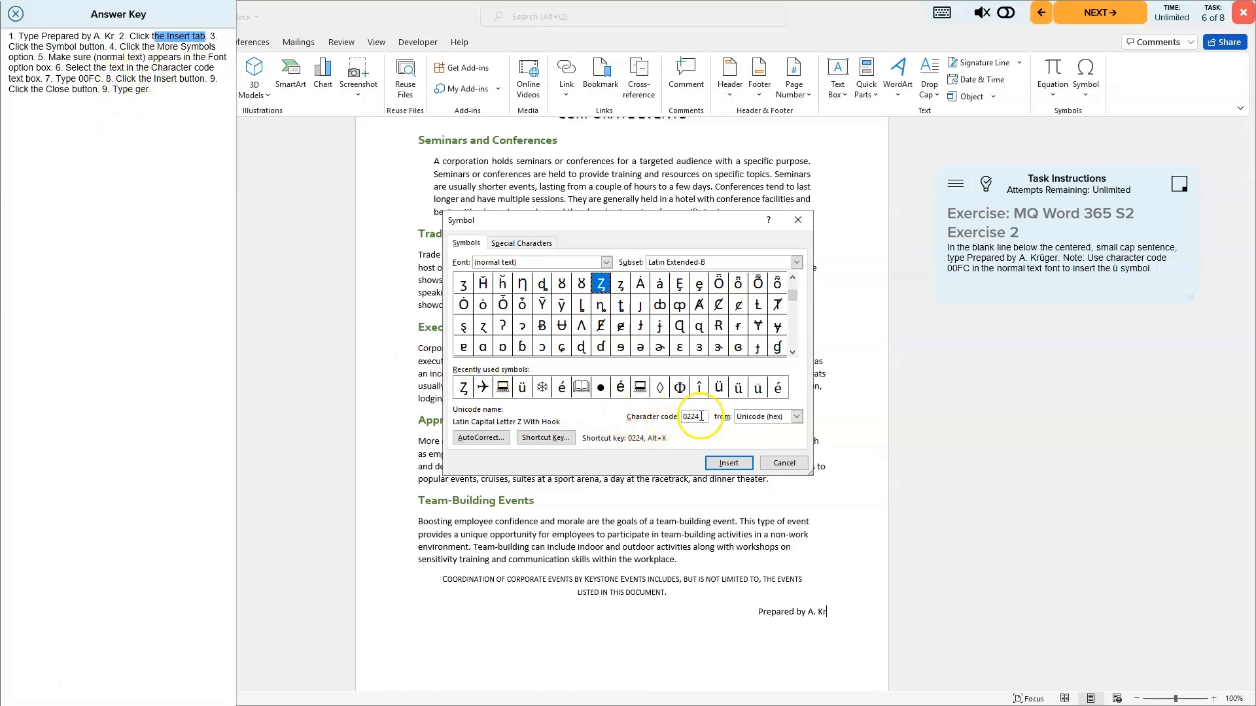
{"action": "left_click_drag", "start_coordinate": [700, 416], "coordinate": [679, 416]}
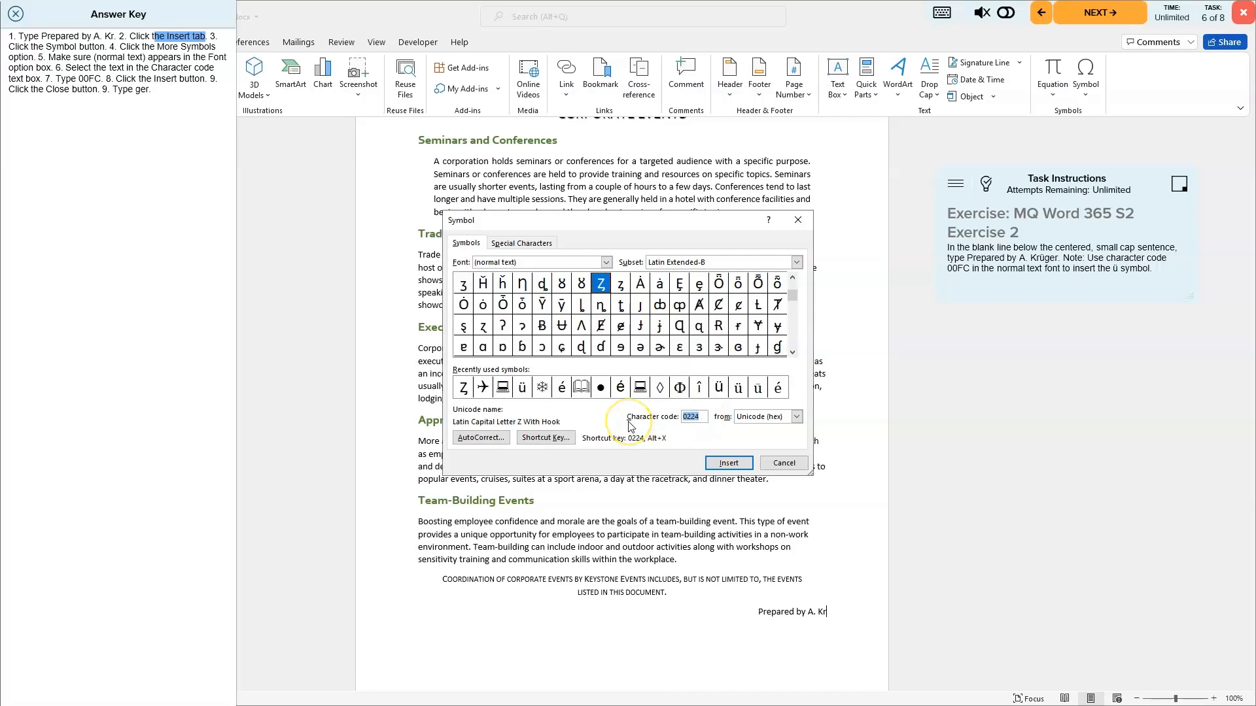
{"action": "type", "text": "00FC"}
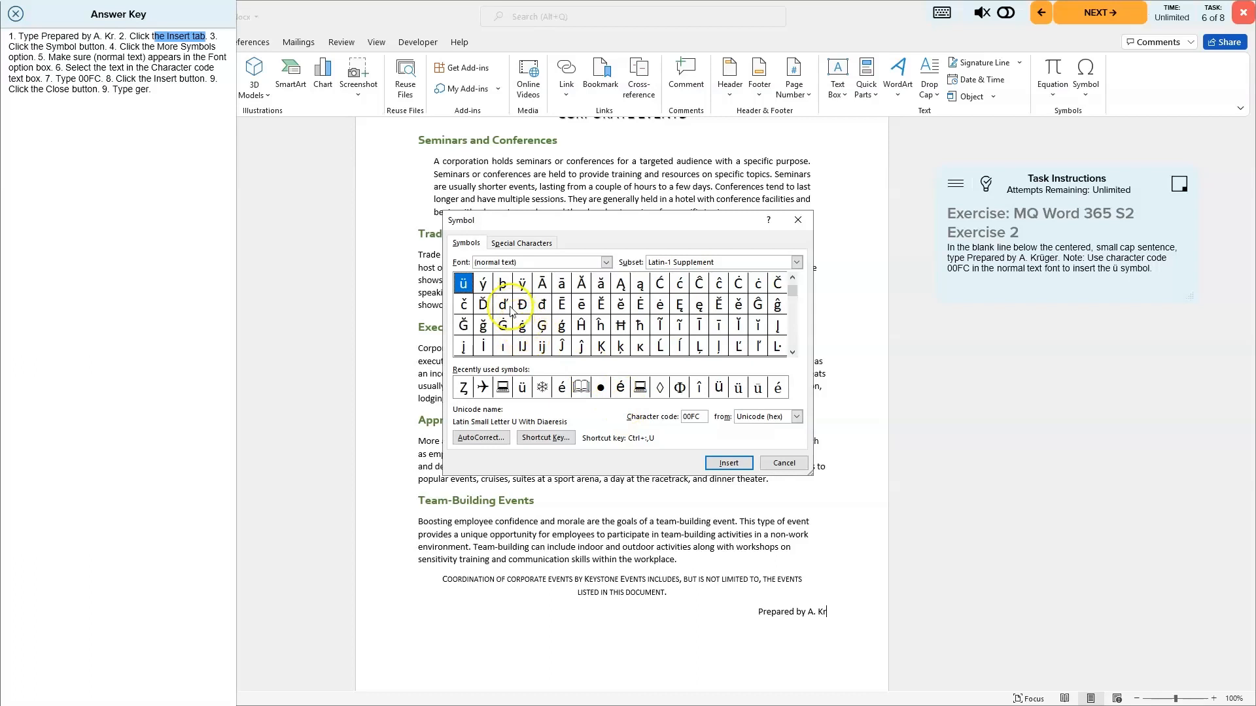
{"action": "left_click", "coordinate": [727, 463]}
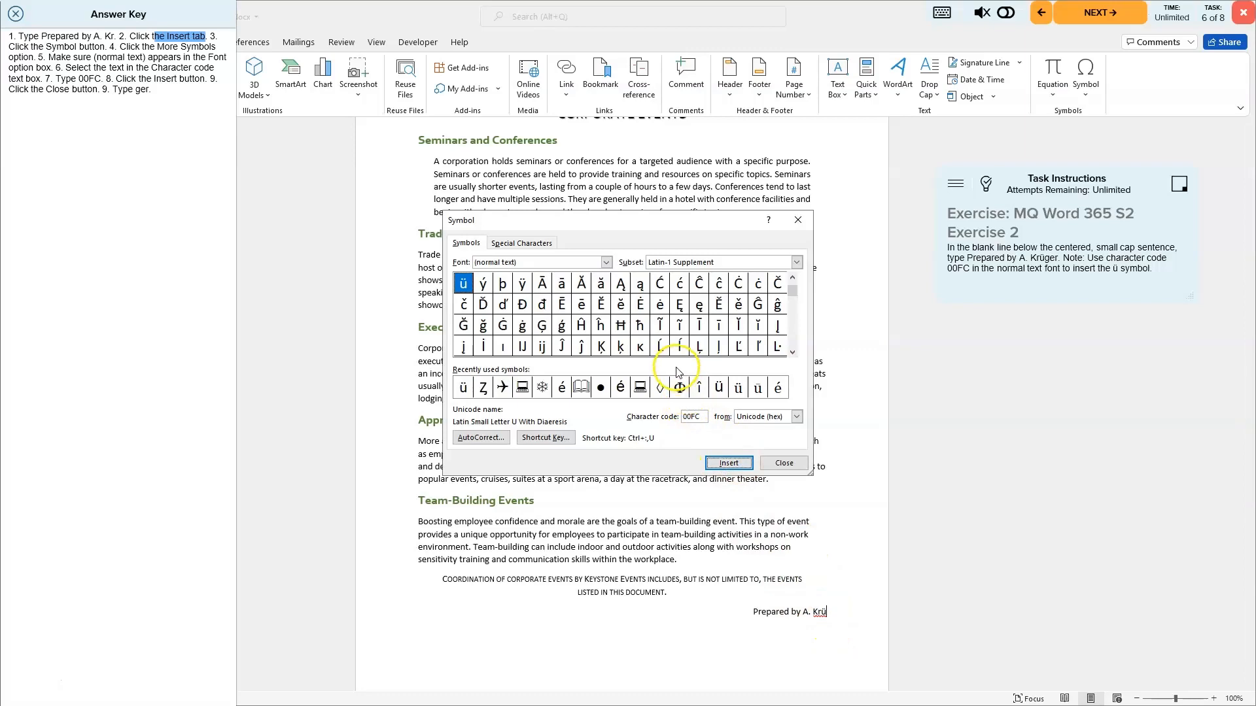
{"action": "left_click", "coordinate": [787, 464]}
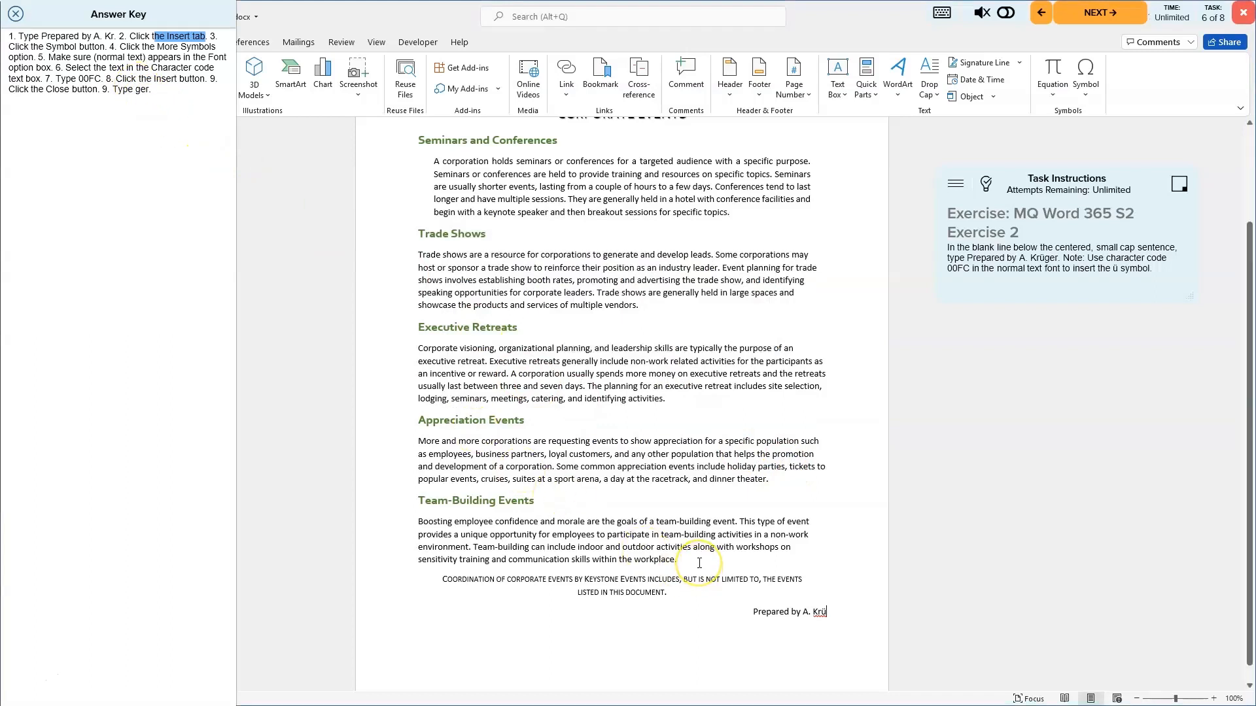
Step: Complete the preparer's surname after the ü, and save the document before advancing to the next task
{"action": "type", "text": "ger"}
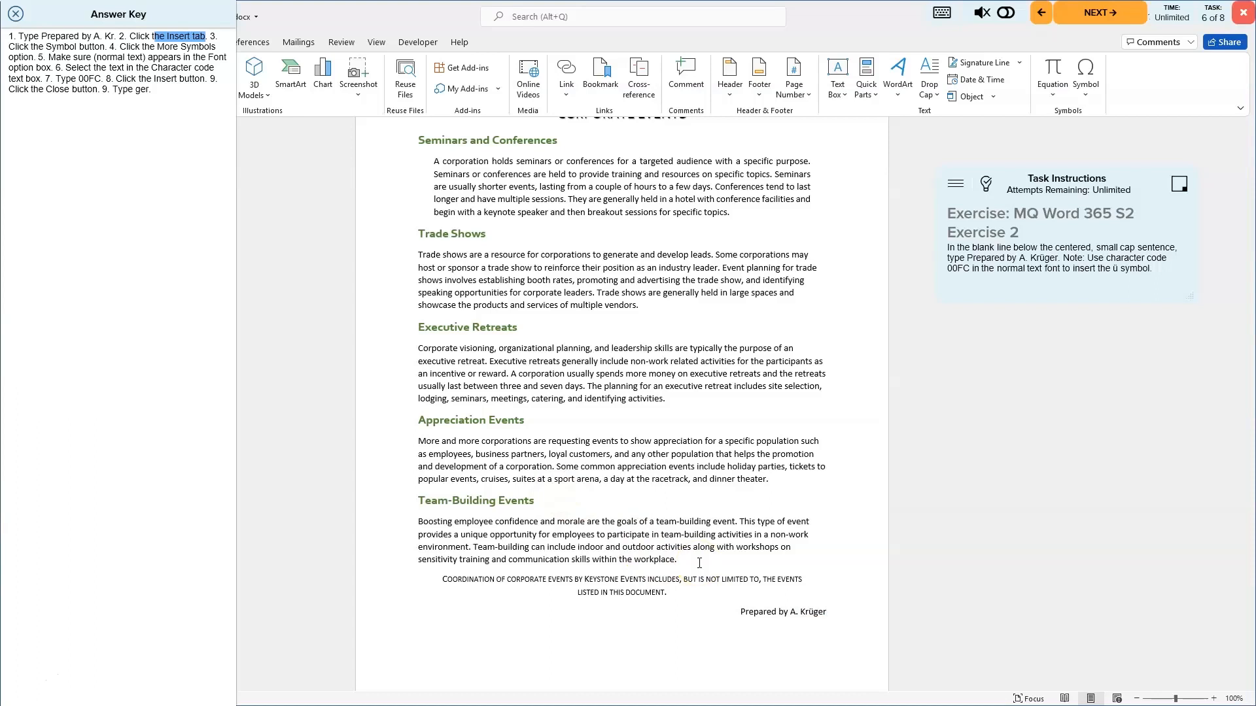
{"action": "left_click", "coordinate": [16, 13]}
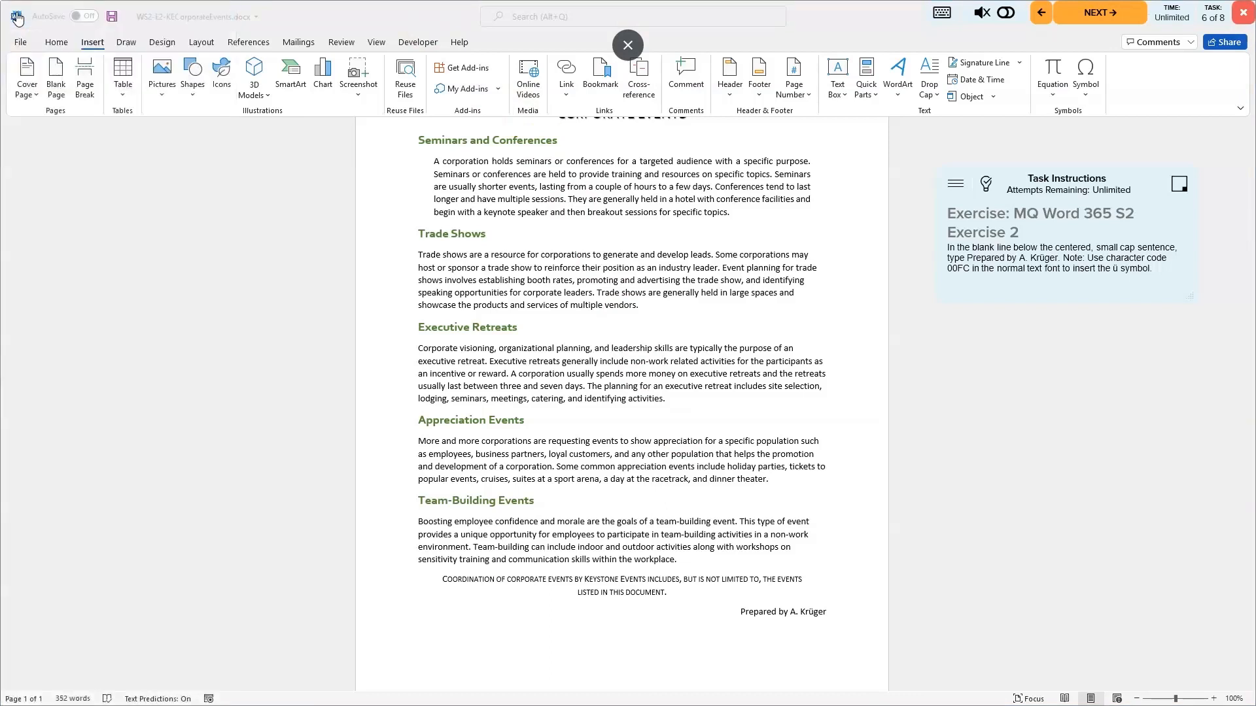
{"action": "left_click", "coordinate": [112, 19]}
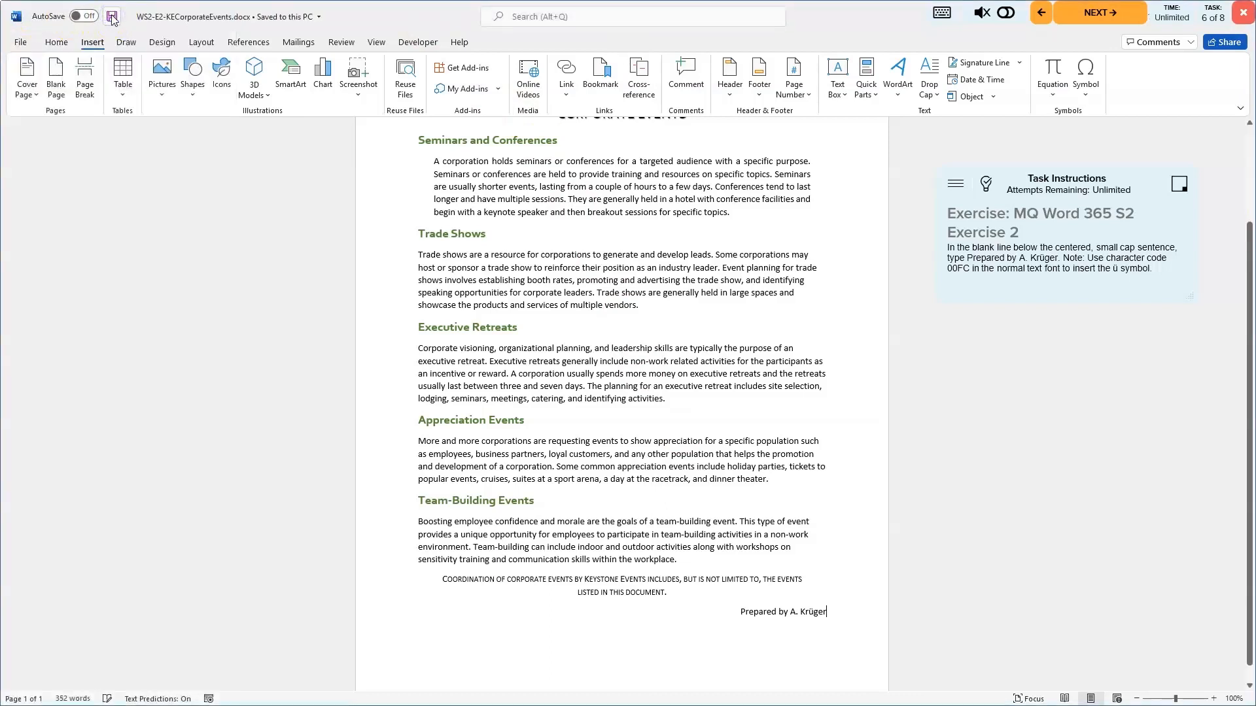
{"action": "left_click", "coordinate": [1104, 14]}
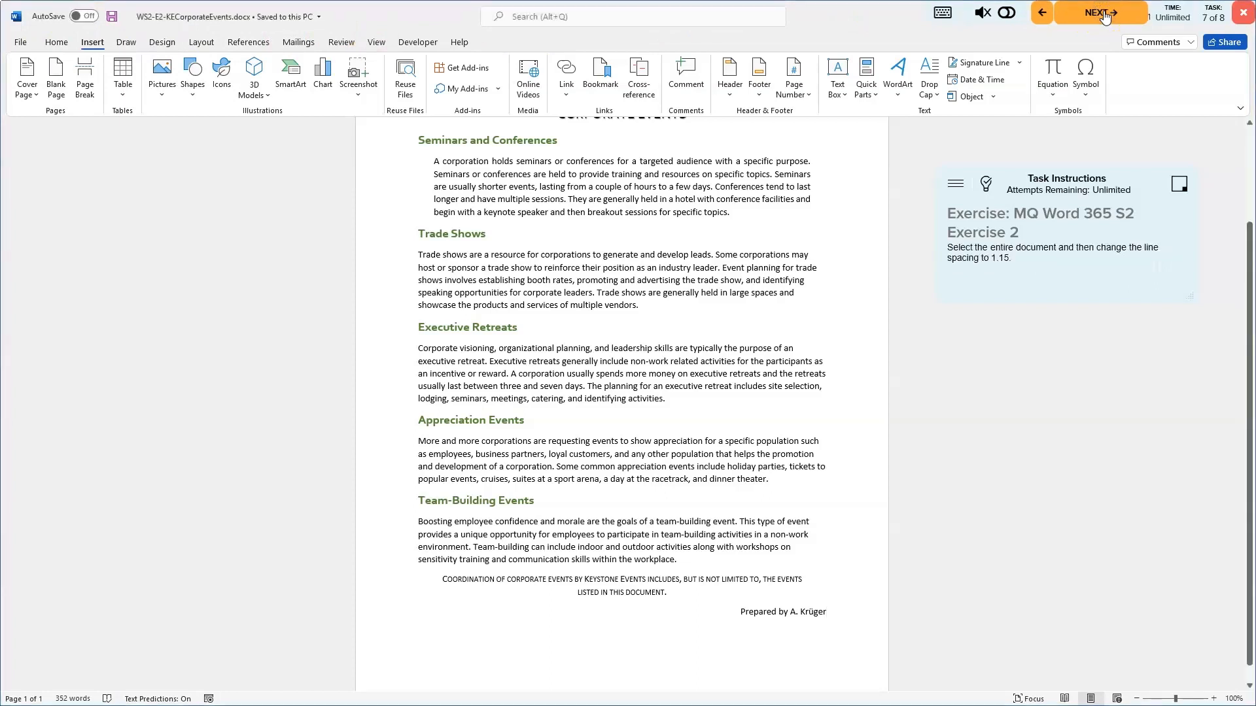
Step: Set the line spacing of the entire document to 1.15 and advance to the final task
{"action": "left_click", "coordinate": [1094, 381]}
{"action": "left_click", "coordinate": [1081, 367]}
{"action": "key", "text": "ctrl+a"}
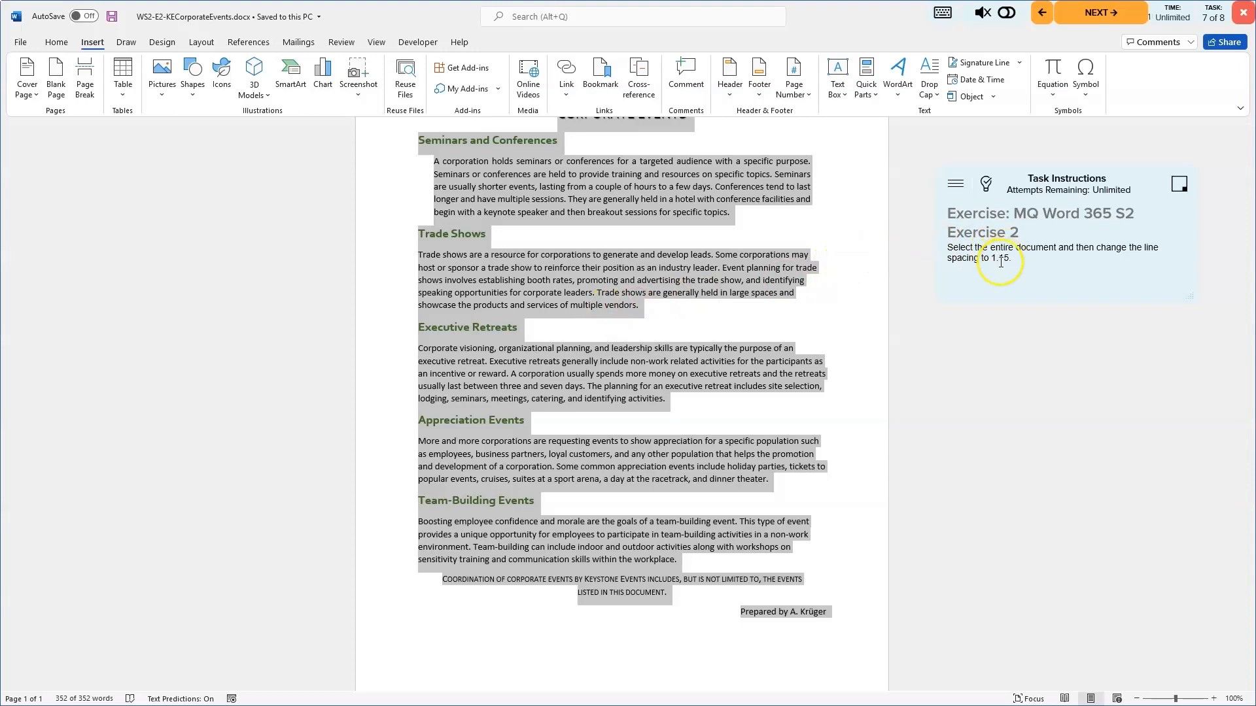
{"action": "left_click", "coordinate": [57, 43]}
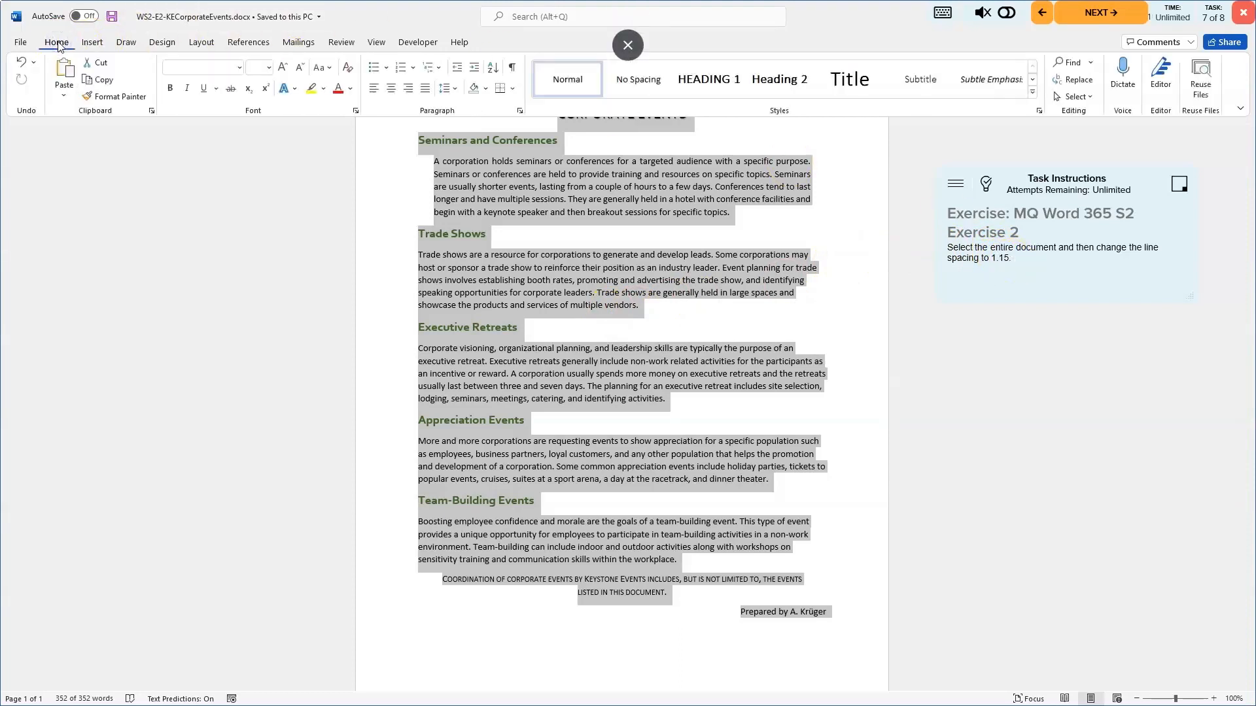
{"action": "left_click", "coordinate": [456, 90]}
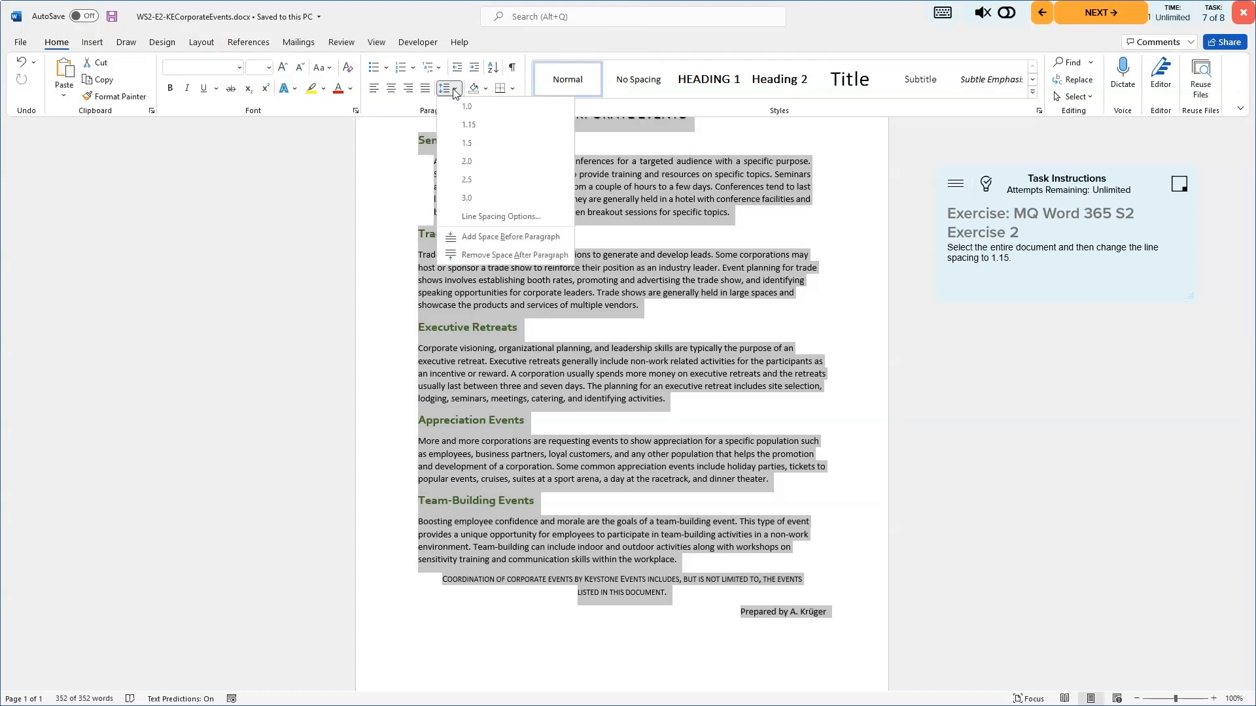
{"action": "left_click", "coordinate": [472, 125]}
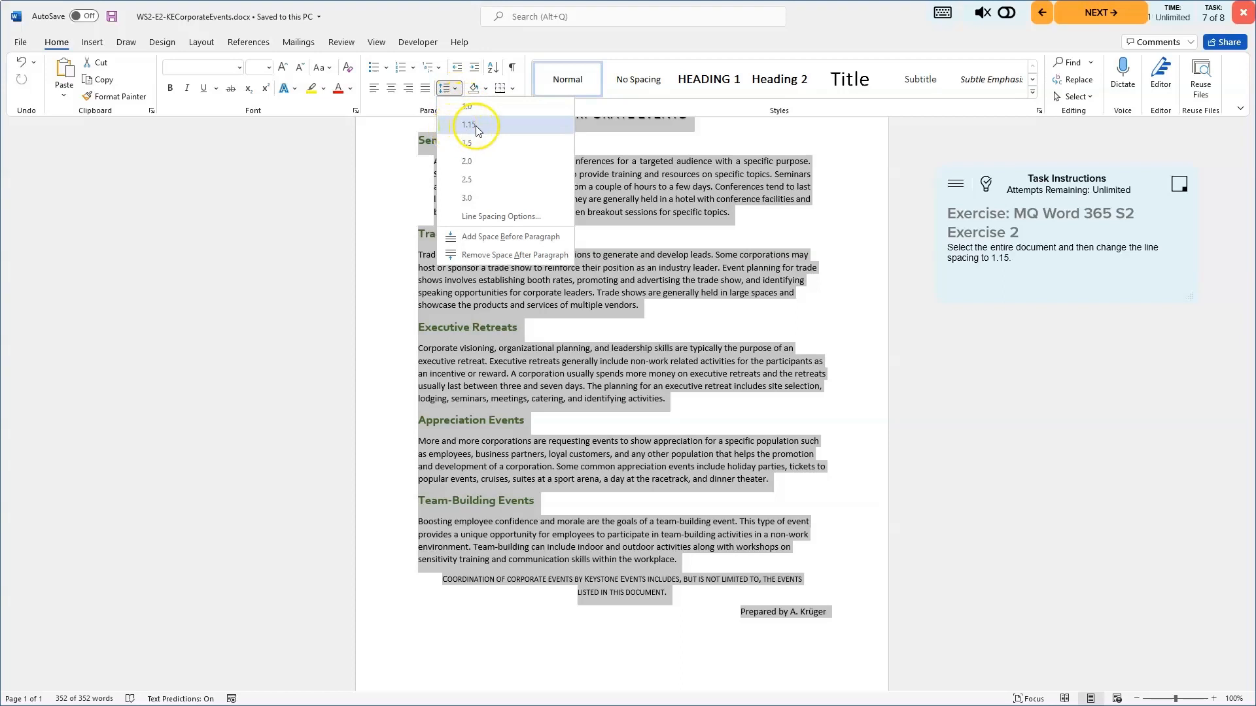
{"action": "left_click", "coordinate": [476, 126]}
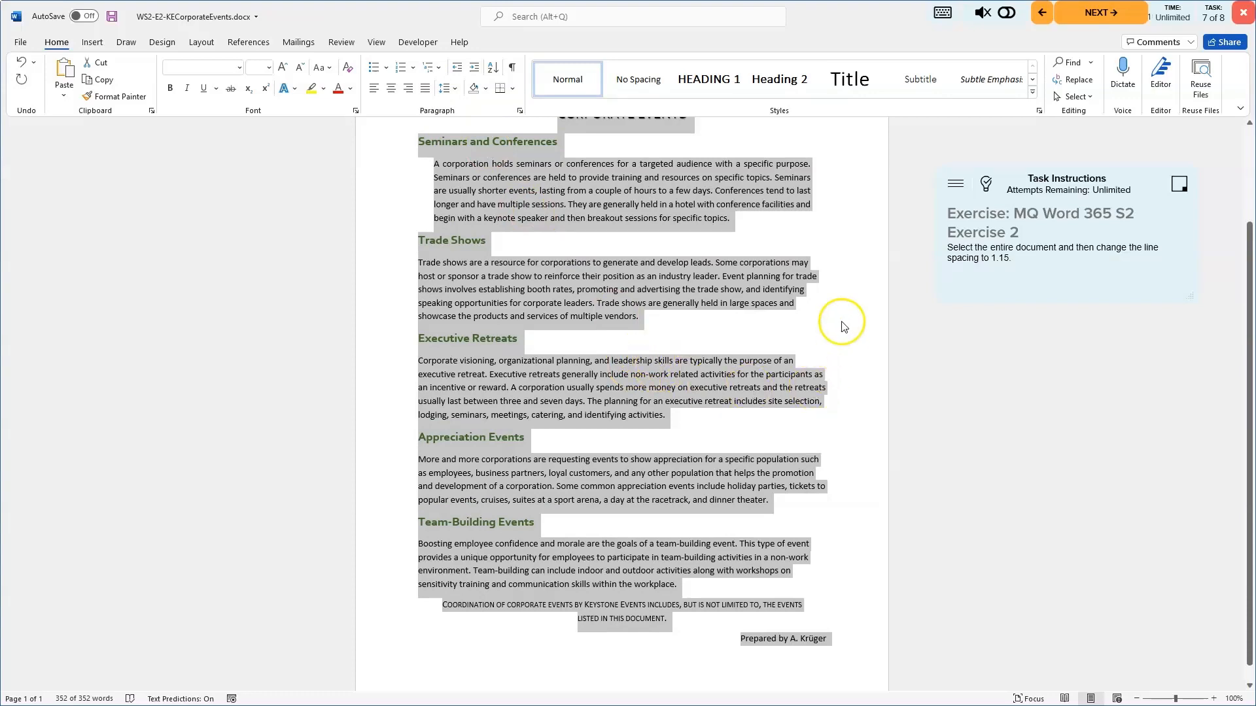
{"action": "left_click", "coordinate": [1108, 14]}
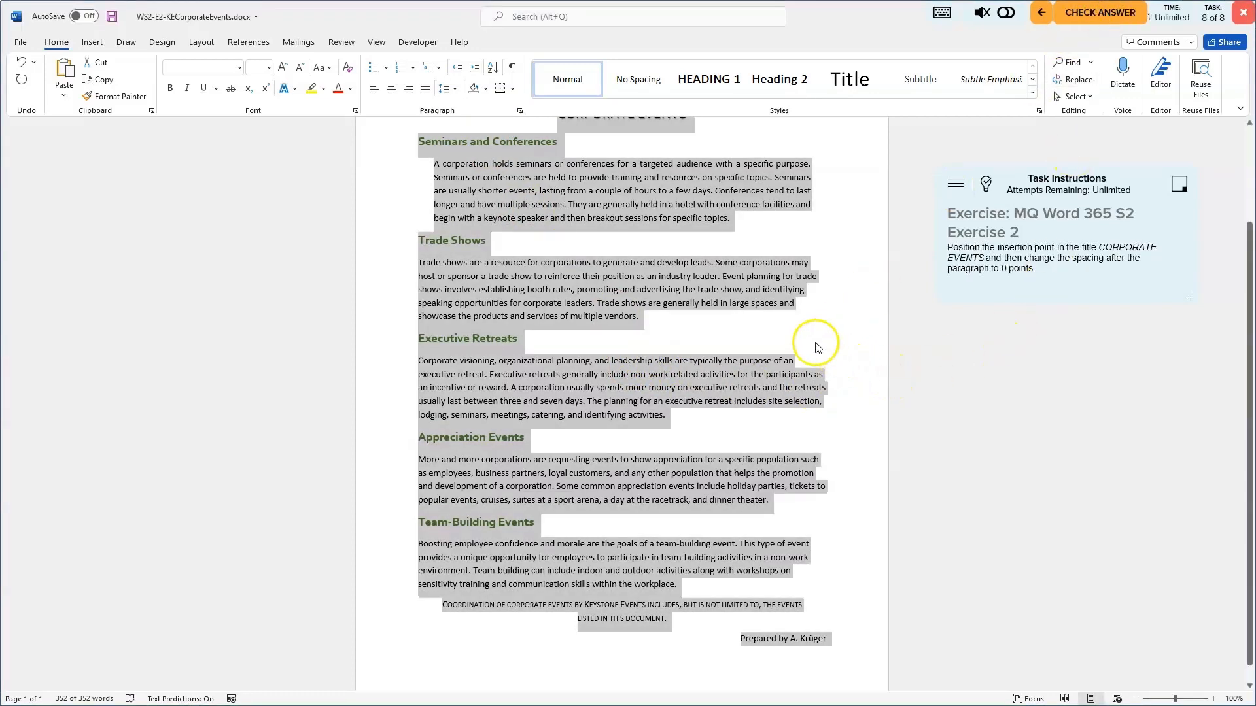
{"action": "left_click", "coordinate": [799, 334]}
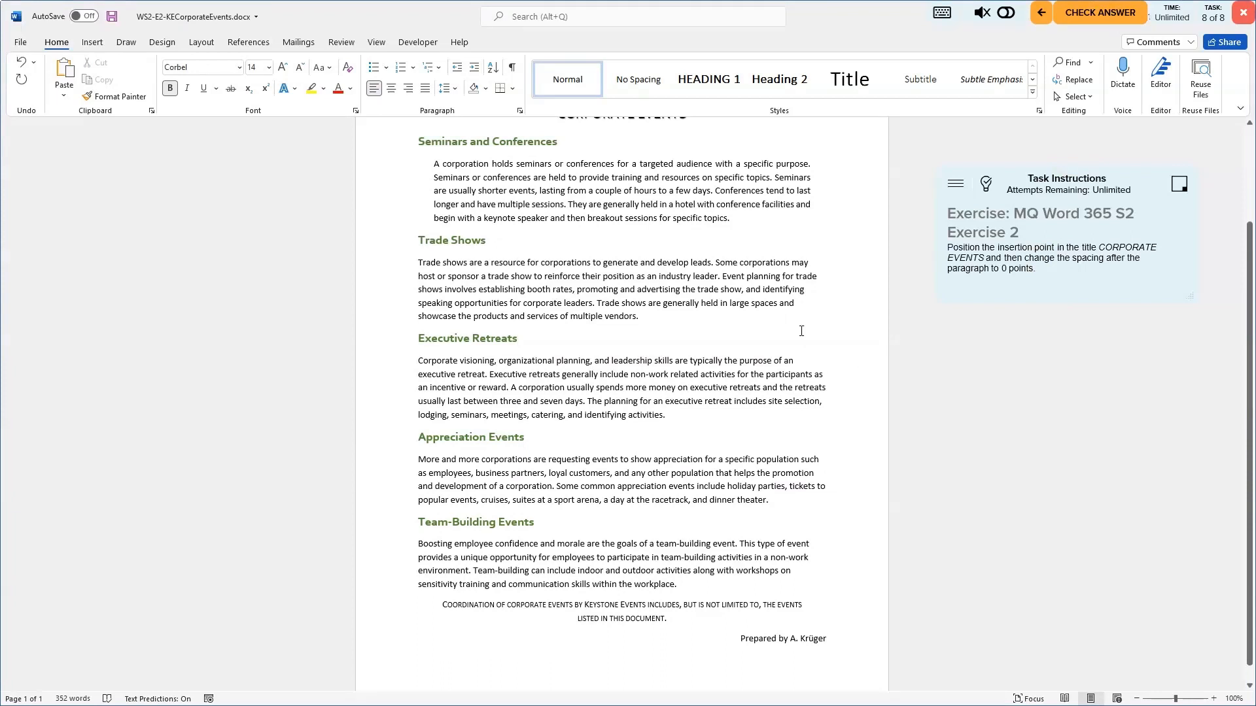
{"action": "scroll", "coordinate": [801, 331], "scroll_direction": "up", "scroll_amount": 3}
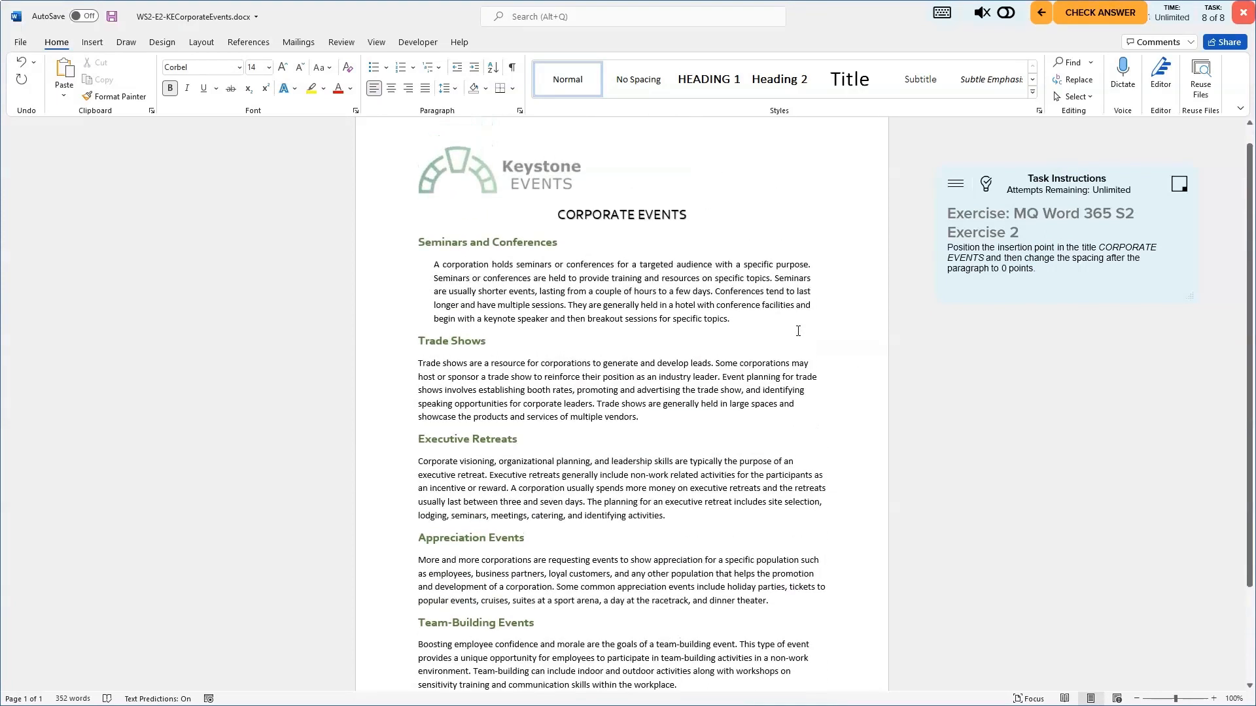
{"action": "scroll", "coordinate": [798, 331], "scroll_direction": "down", "scroll_amount": 3}
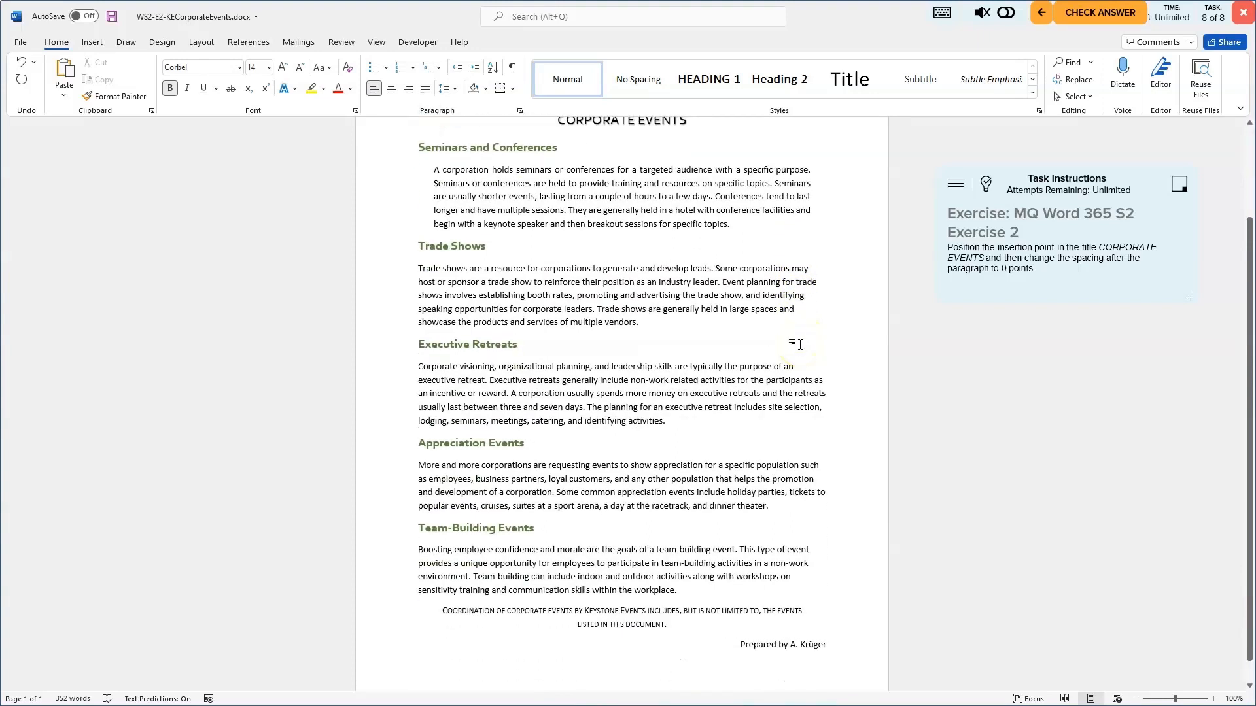
{"action": "scroll", "coordinate": [799, 344], "scroll_direction": "up", "scroll_amount": 2}
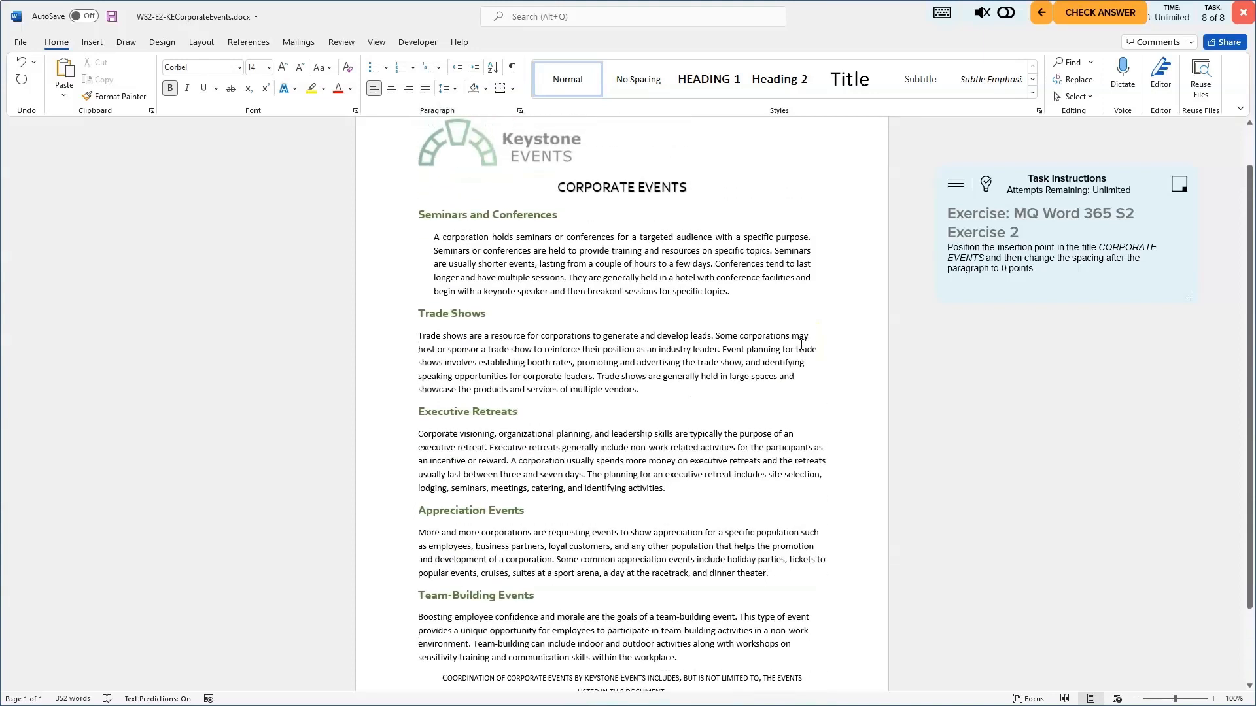
Step: Set the paragraph spacing after the title CORPORATE EVENTS to 0 pt
{"action": "left_click", "coordinate": [607, 188]}
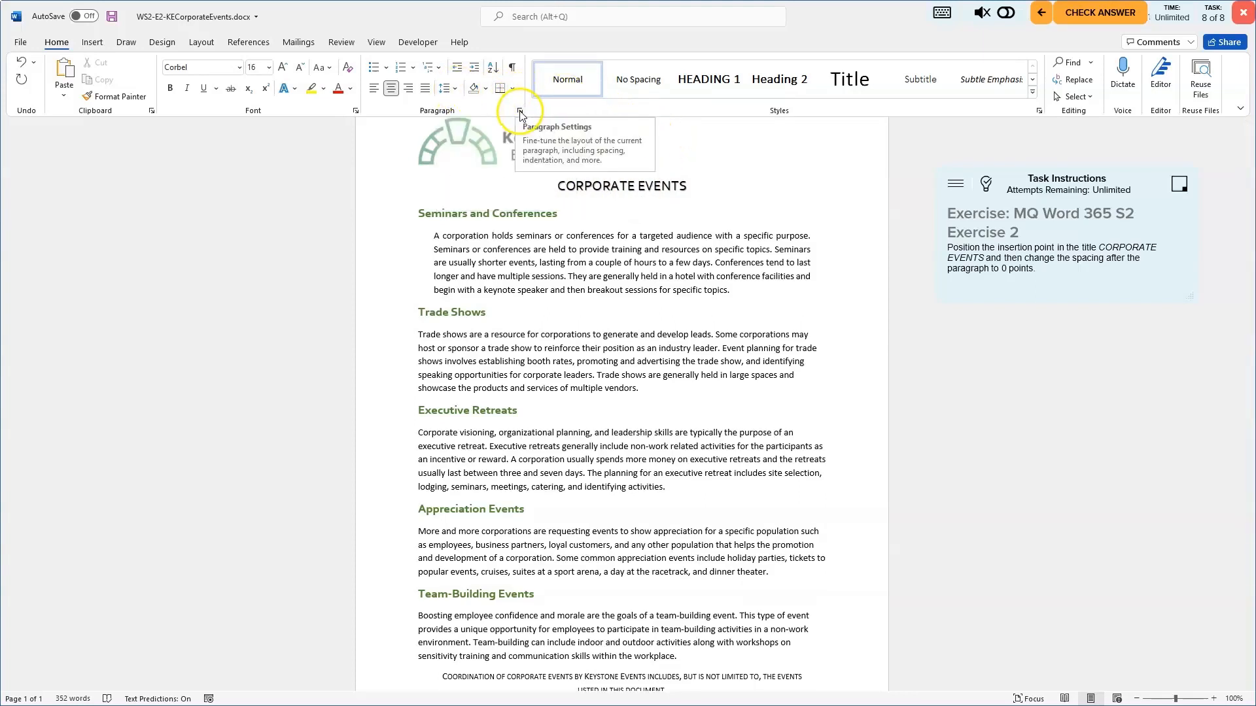
{"action": "left_click", "coordinate": [520, 112]}
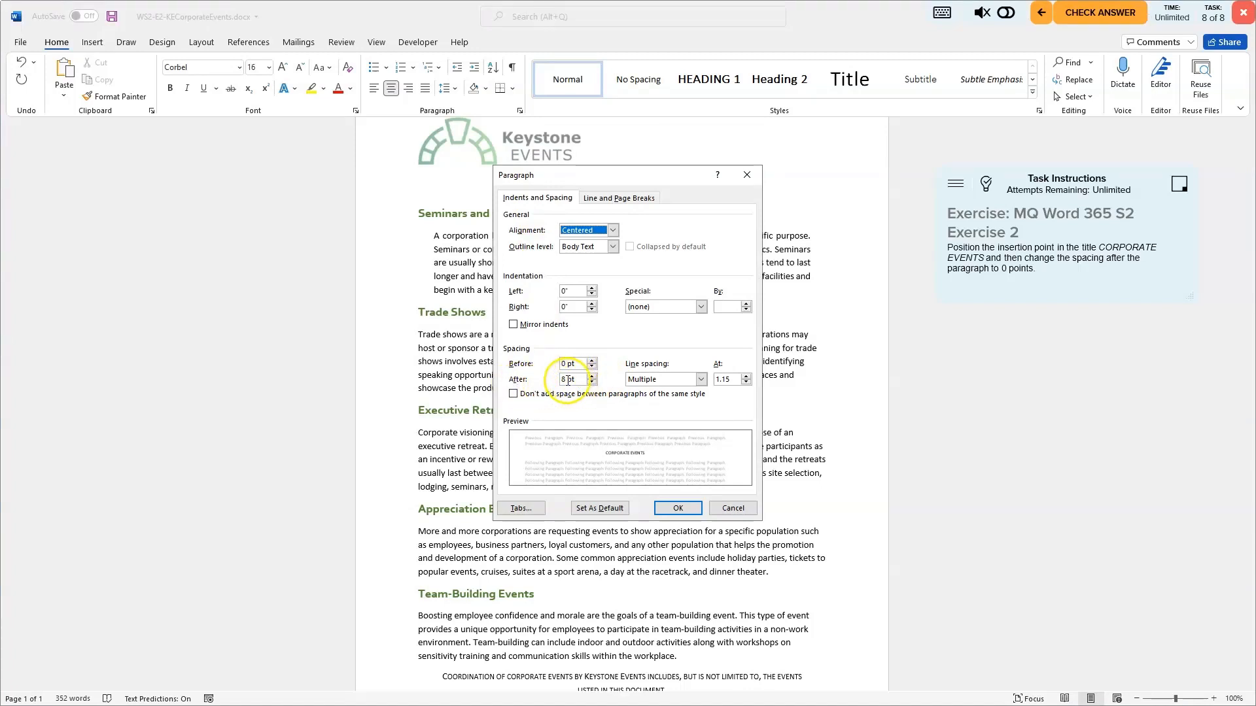
{"action": "left_click", "coordinate": [591, 383]}
{"action": "left_click", "coordinate": [592, 383]}
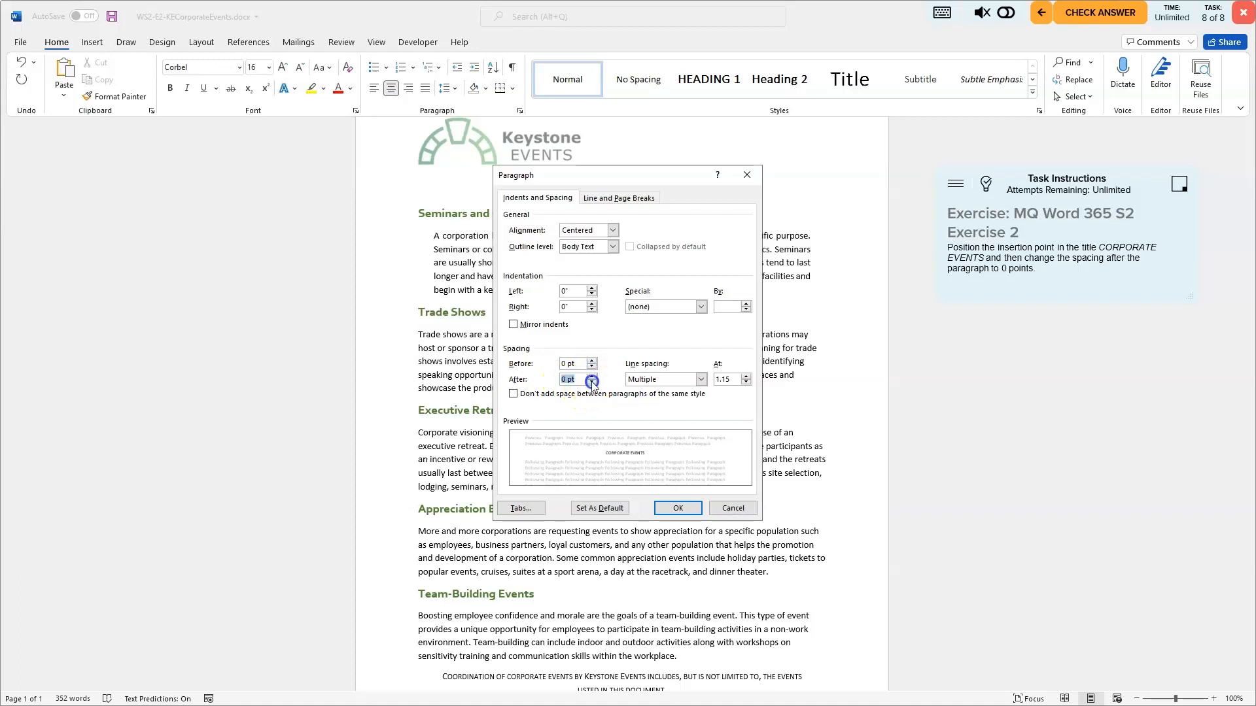
{"action": "left_click", "coordinate": [592, 383]}
{"action": "left_click", "coordinate": [592, 377]}
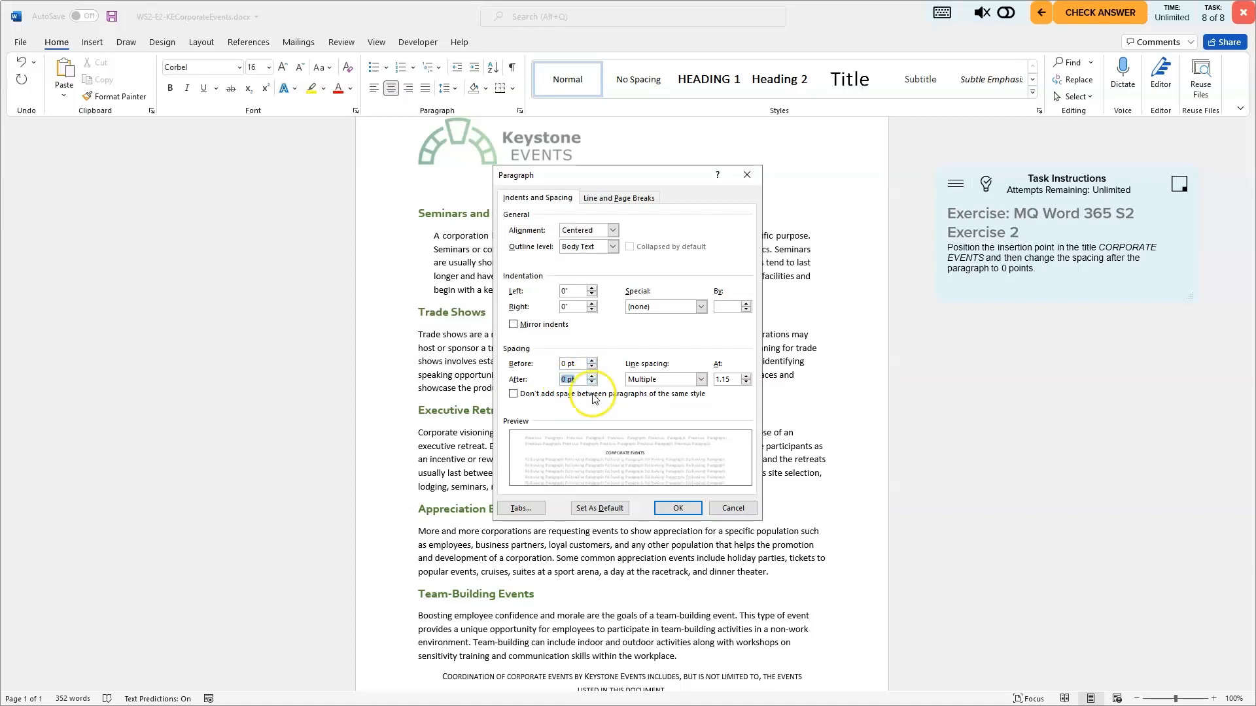
{"action": "left_click", "coordinate": [690, 515]}
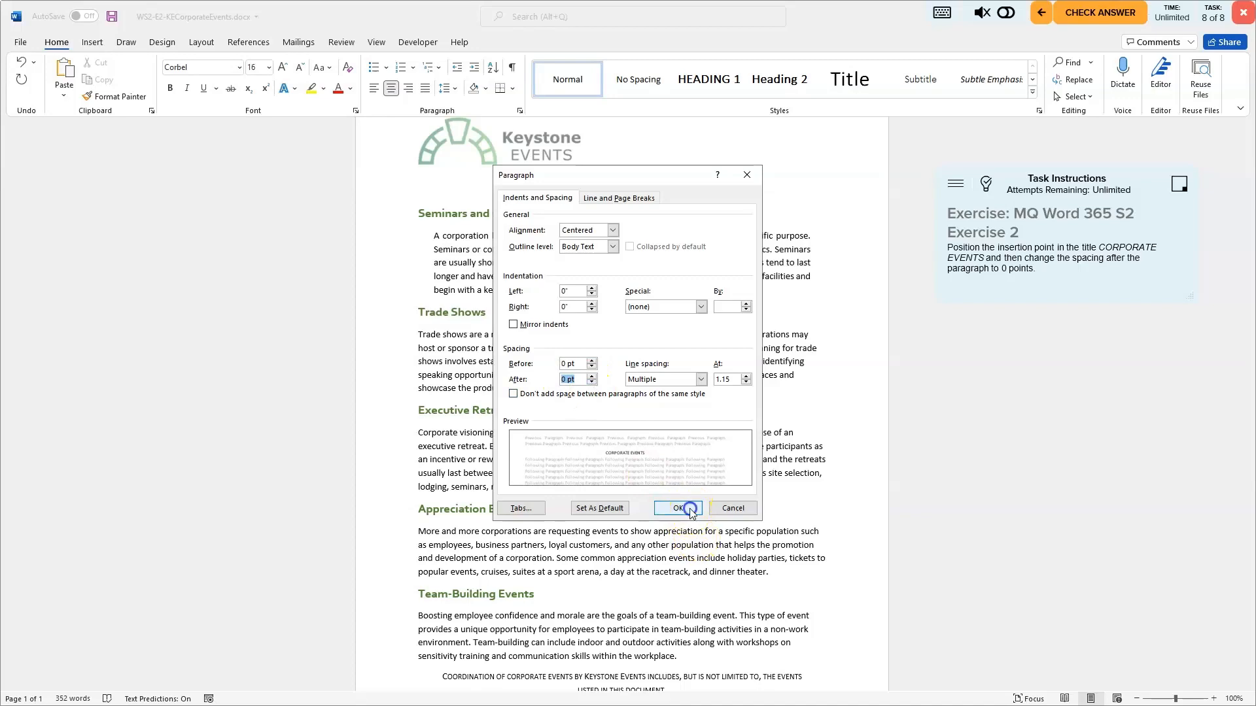
{"action": "left_click", "coordinate": [689, 514]}
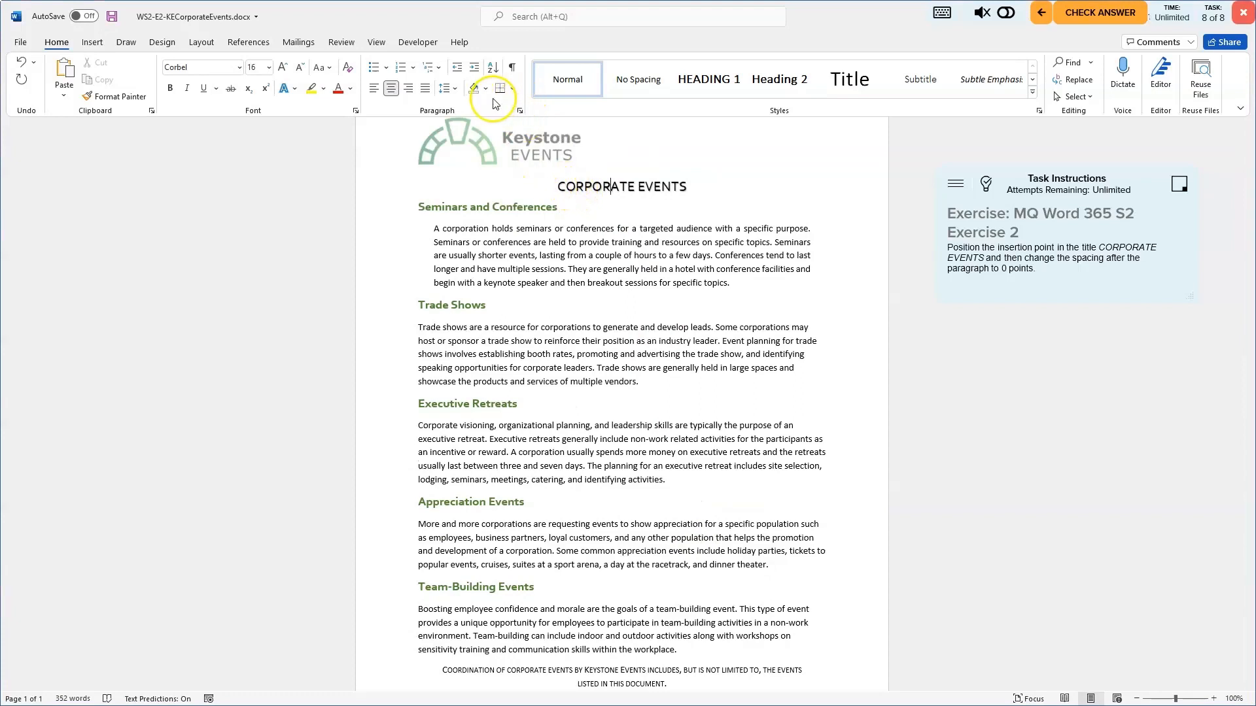
Step: Set the paragraph spacing after the title CORPORATE EVENTS to 30 pt
{"action": "left_click", "coordinate": [520, 111]}
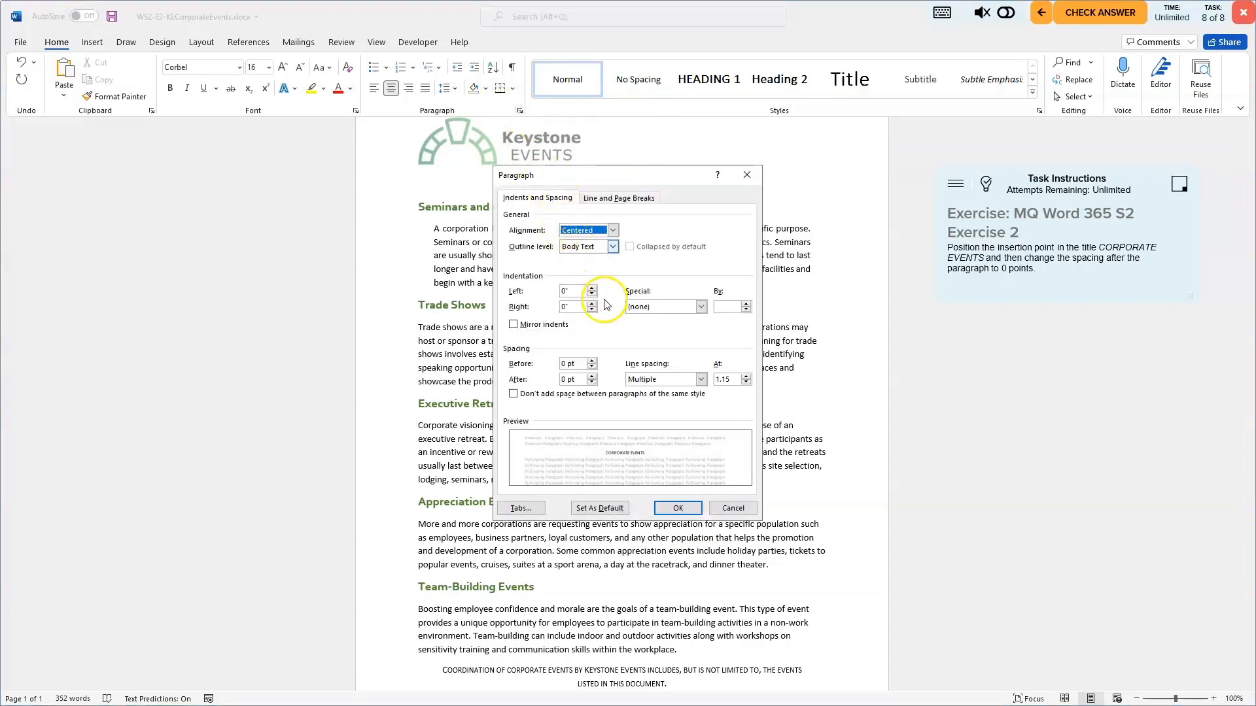
{"action": "left_click", "coordinate": [592, 377]}
{"action": "left_click", "coordinate": [593, 376]}
{"action": "left_click", "coordinate": [593, 376]}
{"action": "left_click", "coordinate": [593, 376]}
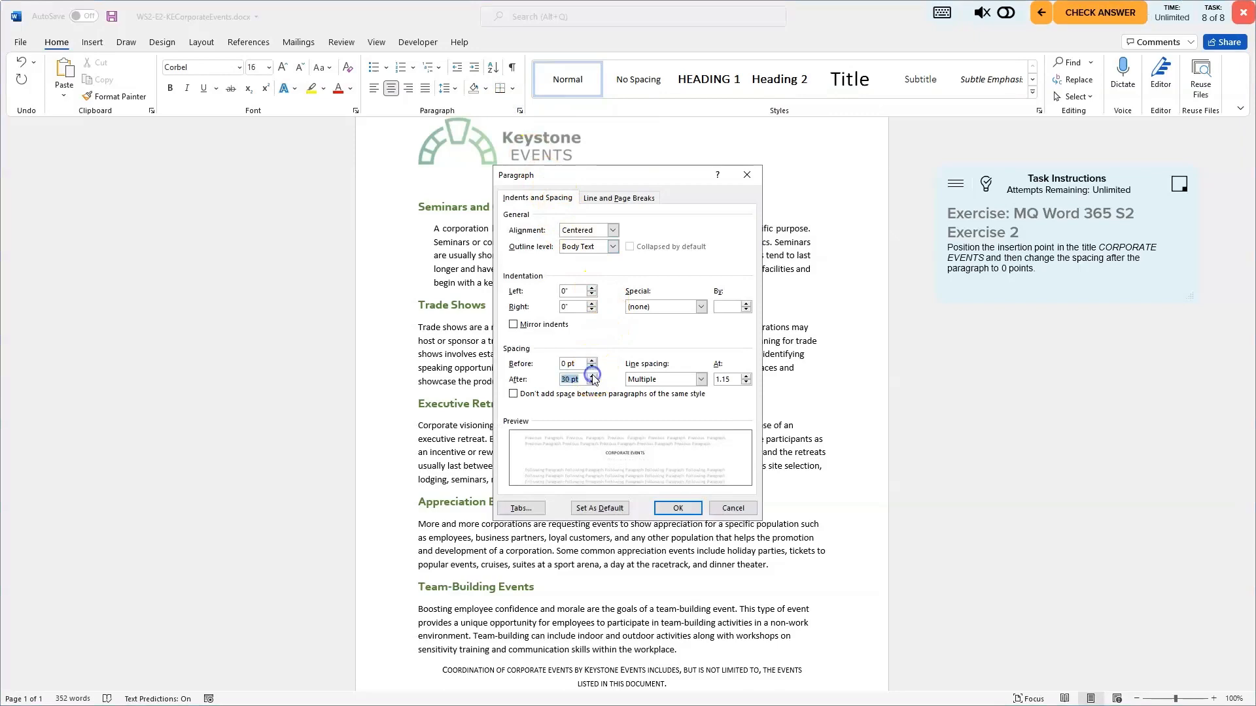
{"action": "left_click", "coordinate": [593, 376]}
{"action": "left_click", "coordinate": [670, 511]}
Step: Reset the title's paragraph spacing after to 0 pt
{"action": "left_click", "coordinate": [561, 186]}
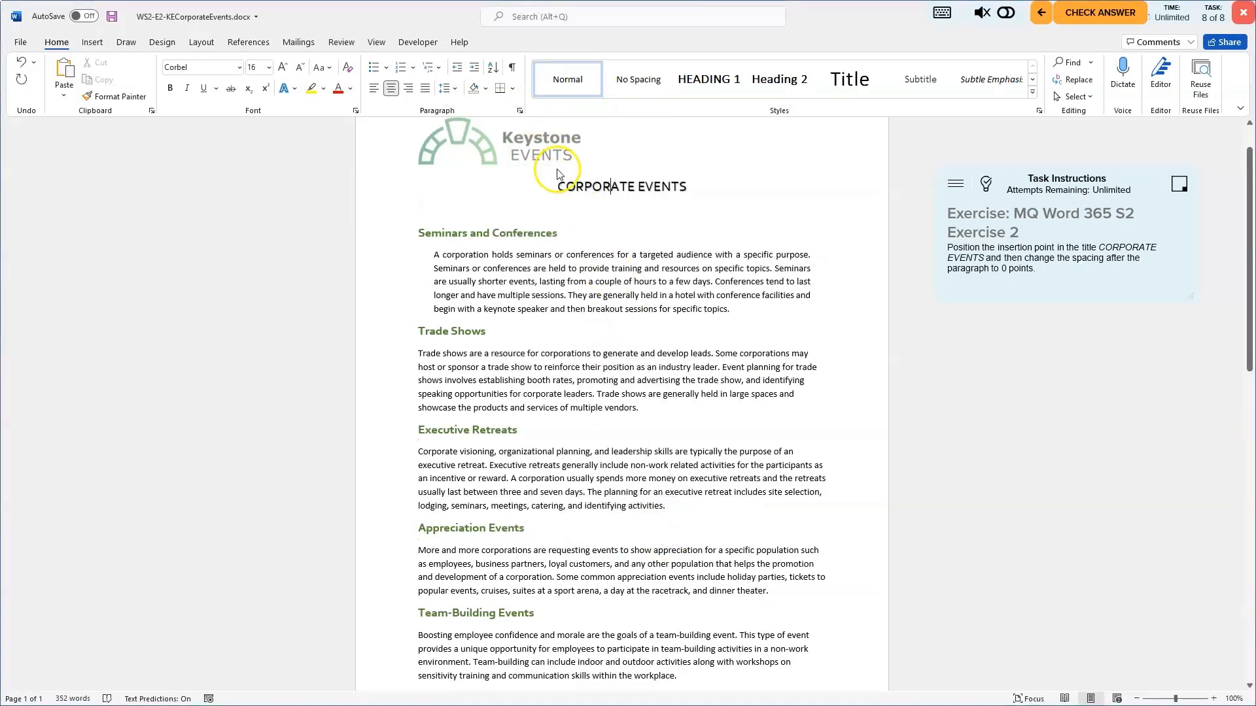
{"action": "left_click", "coordinate": [450, 89]}
{"action": "left_click", "coordinate": [404, 152]}
{"action": "left_click", "coordinate": [519, 111]}
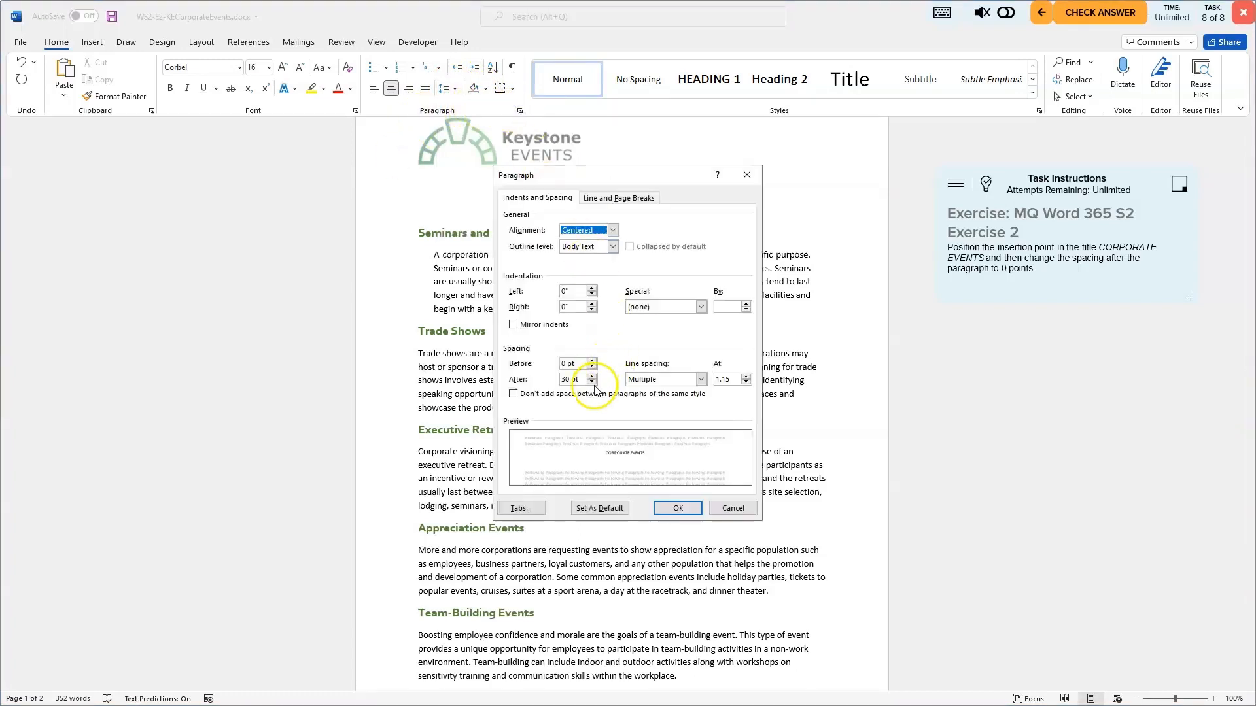
{"action": "left_click", "coordinate": [593, 382]}
{"action": "left_click", "coordinate": [593, 383]}
{"action": "left_click", "coordinate": [592, 383]}
{"action": "left_click", "coordinate": [592, 383]}
{"action": "left_click", "coordinate": [593, 383]}
{"action": "left_click", "coordinate": [592, 383]}
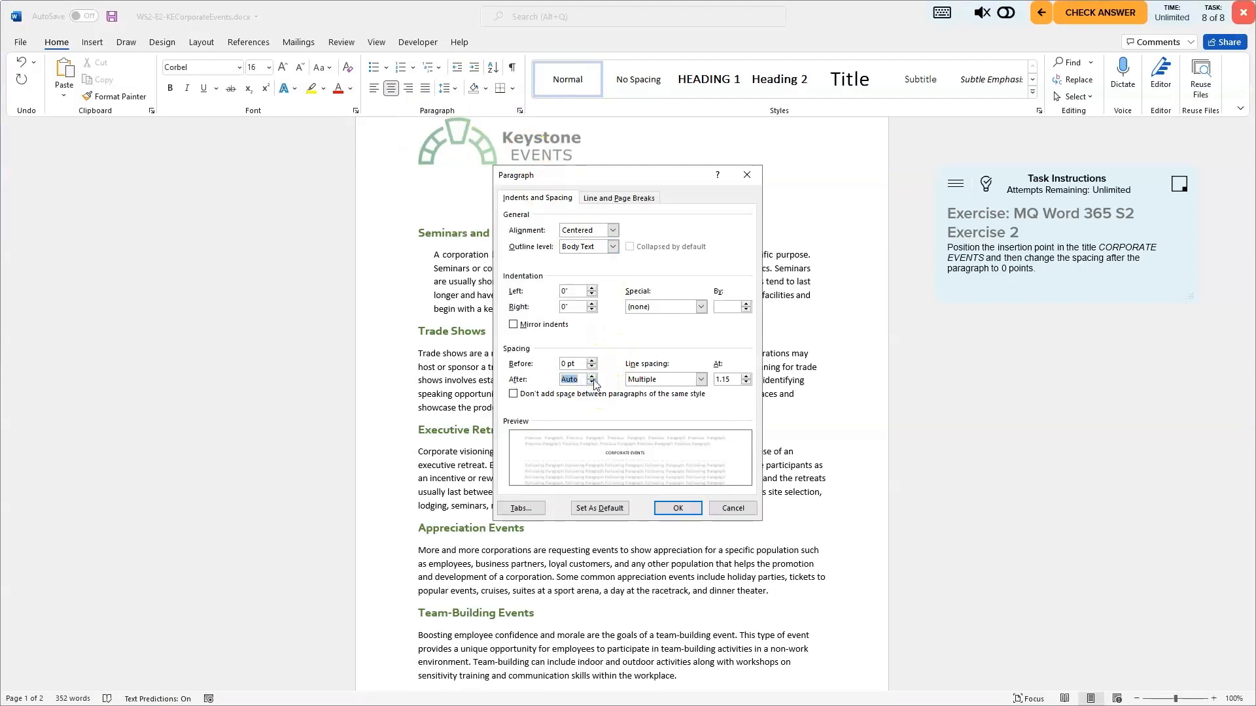
{"action": "left_click", "coordinate": [678, 508]}
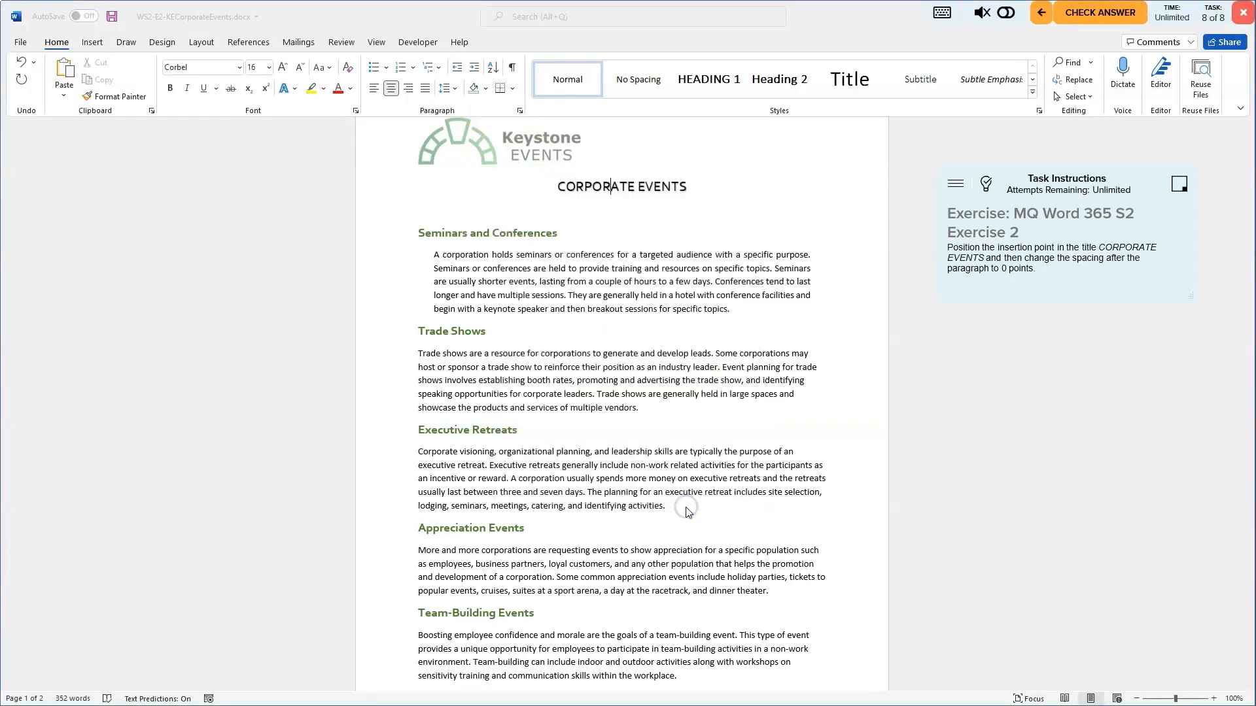
Step: Save and submit the document for checking, and finish the attempt review to return to the activity page
{"action": "left_click", "coordinate": [861, 315]}
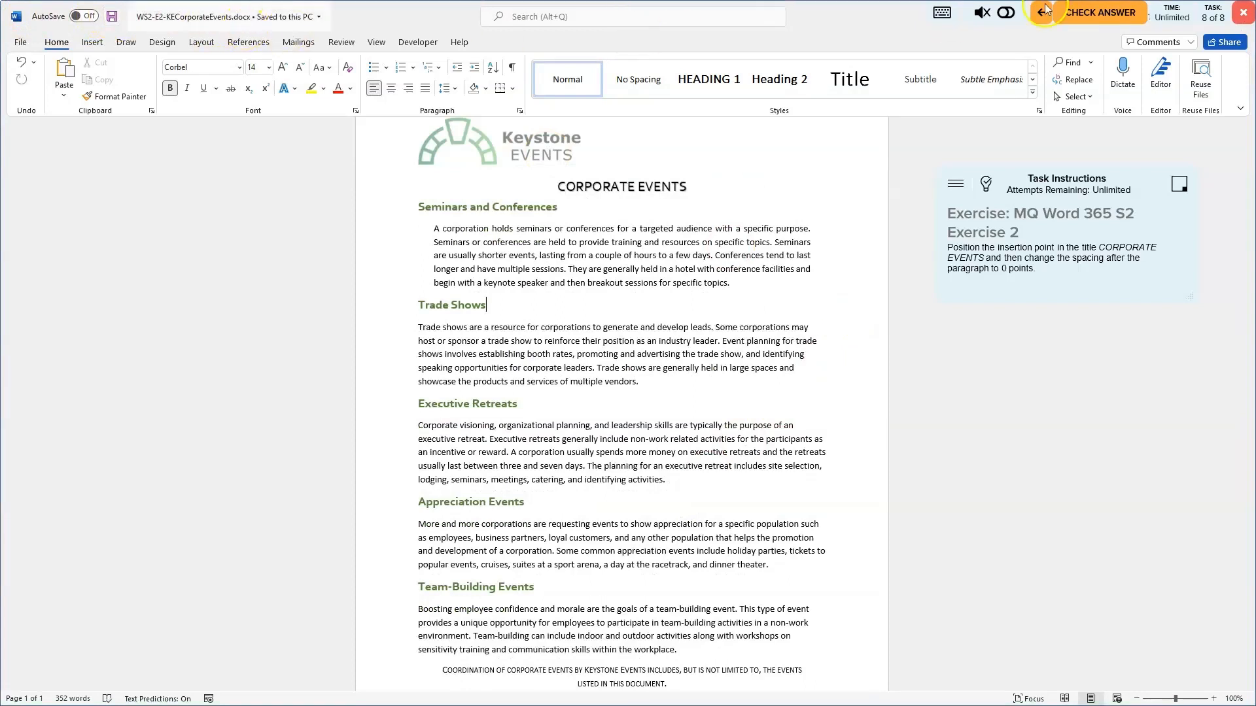
{"action": "left_click", "coordinate": [1103, 13]}
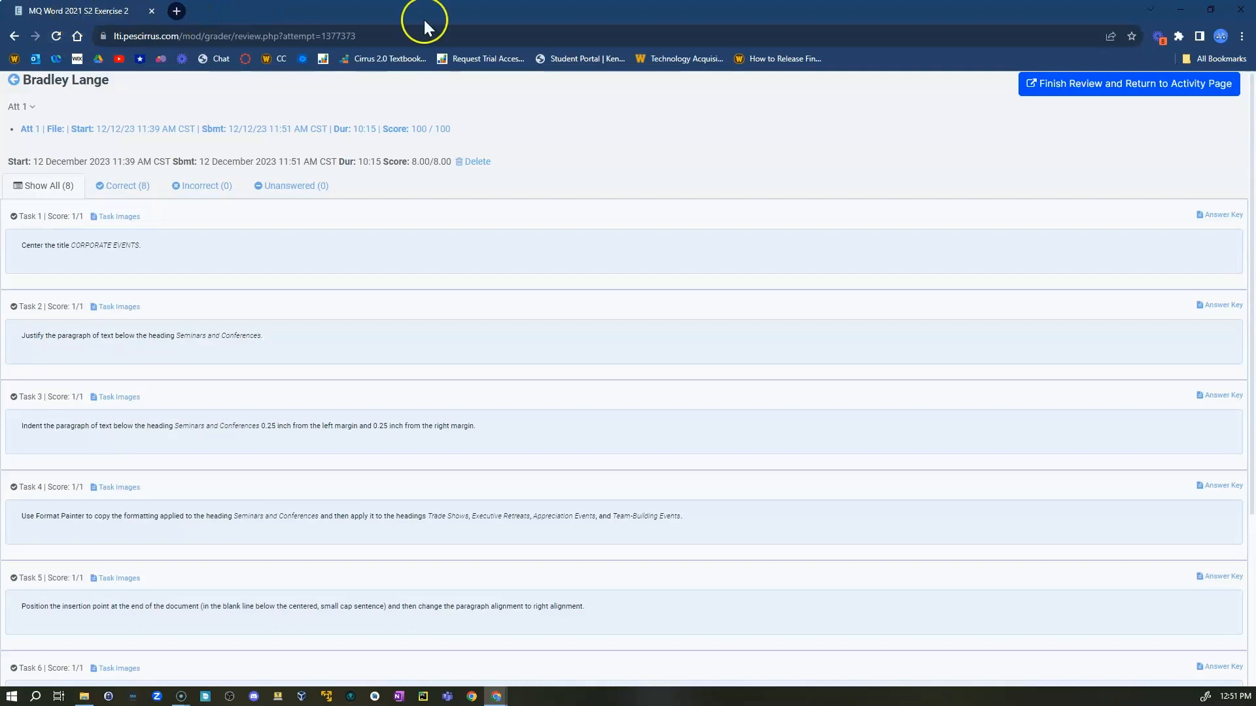
{"action": "left_click", "coordinate": [1084, 91]}
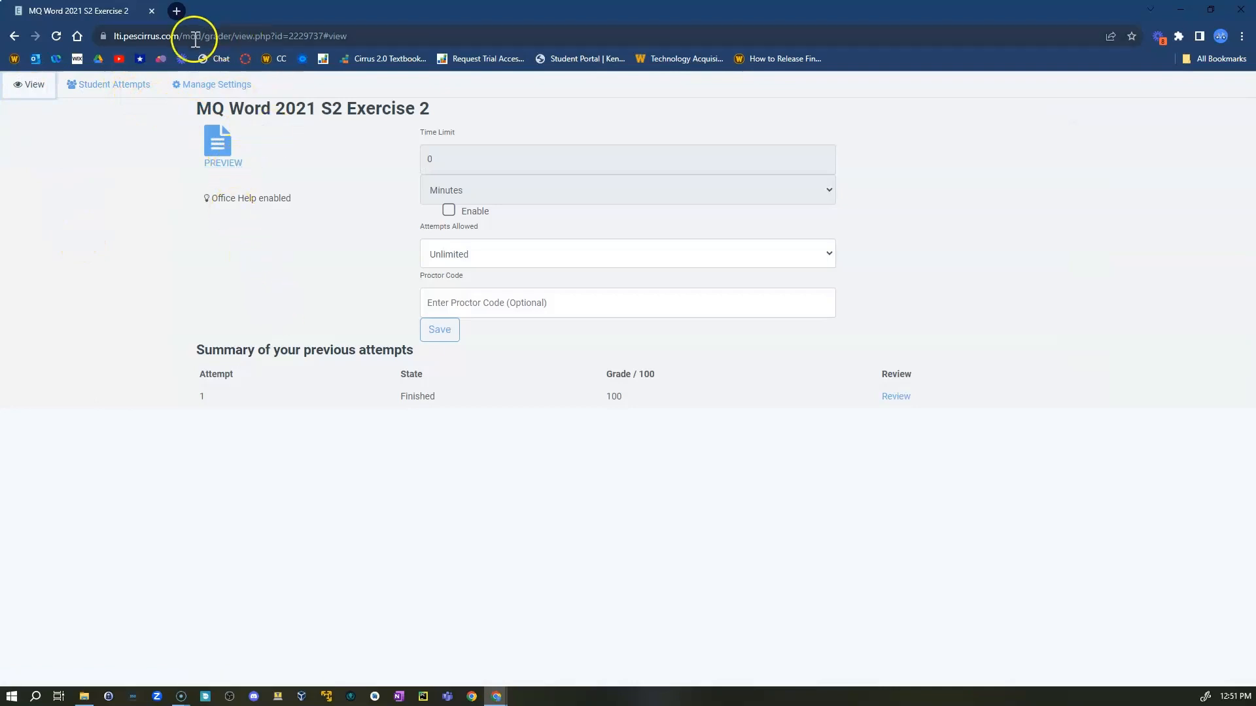
Step: Go back from the activity page and open the Cirrus dashboard in a new maximized browser tab
{"action": "left_click", "coordinate": [14, 37]}
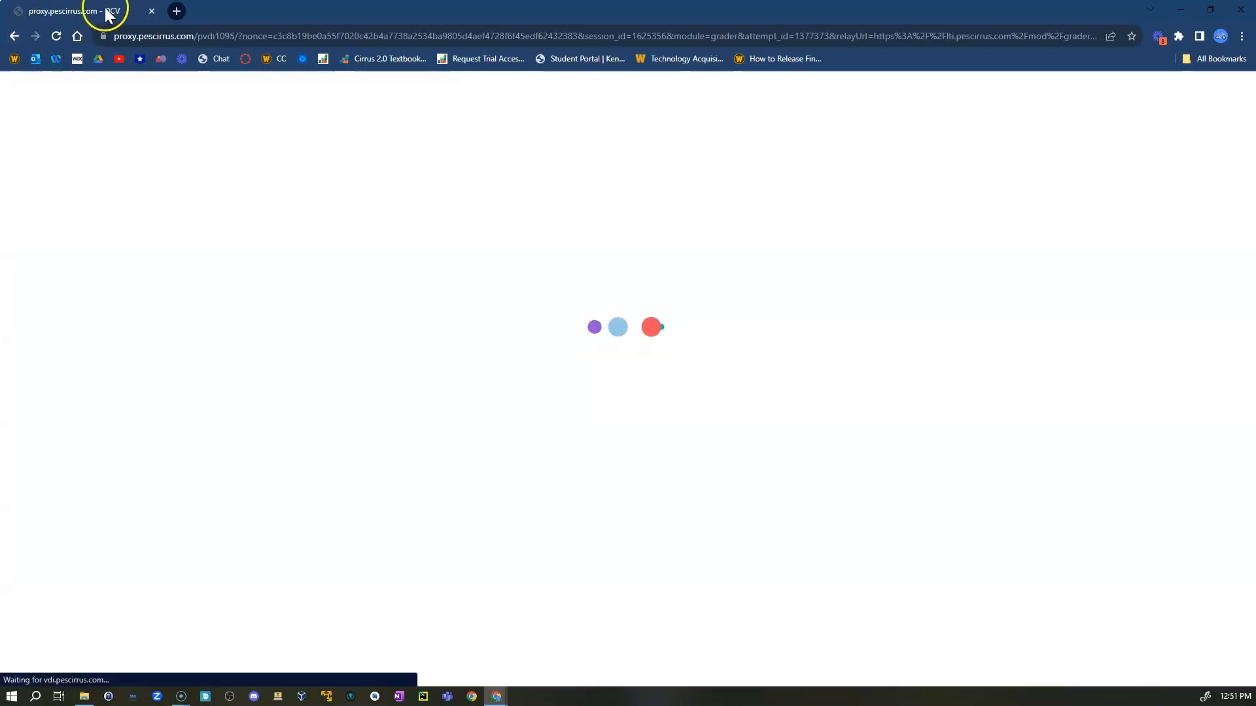
{"action": "left_click_drag", "start_coordinate": [401, 11], "coordinate": [360, 261]}
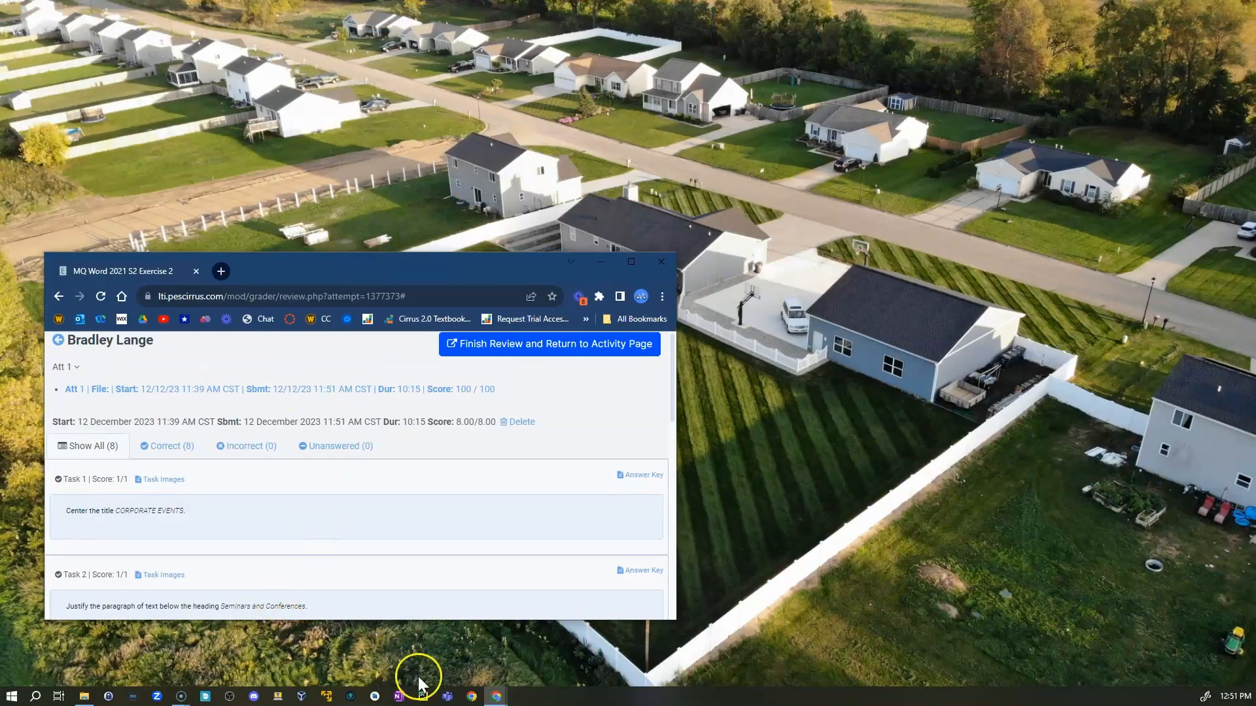
{"action": "left_click", "coordinate": [220, 271]}
{"action": "left_click", "coordinate": [364, 319]}
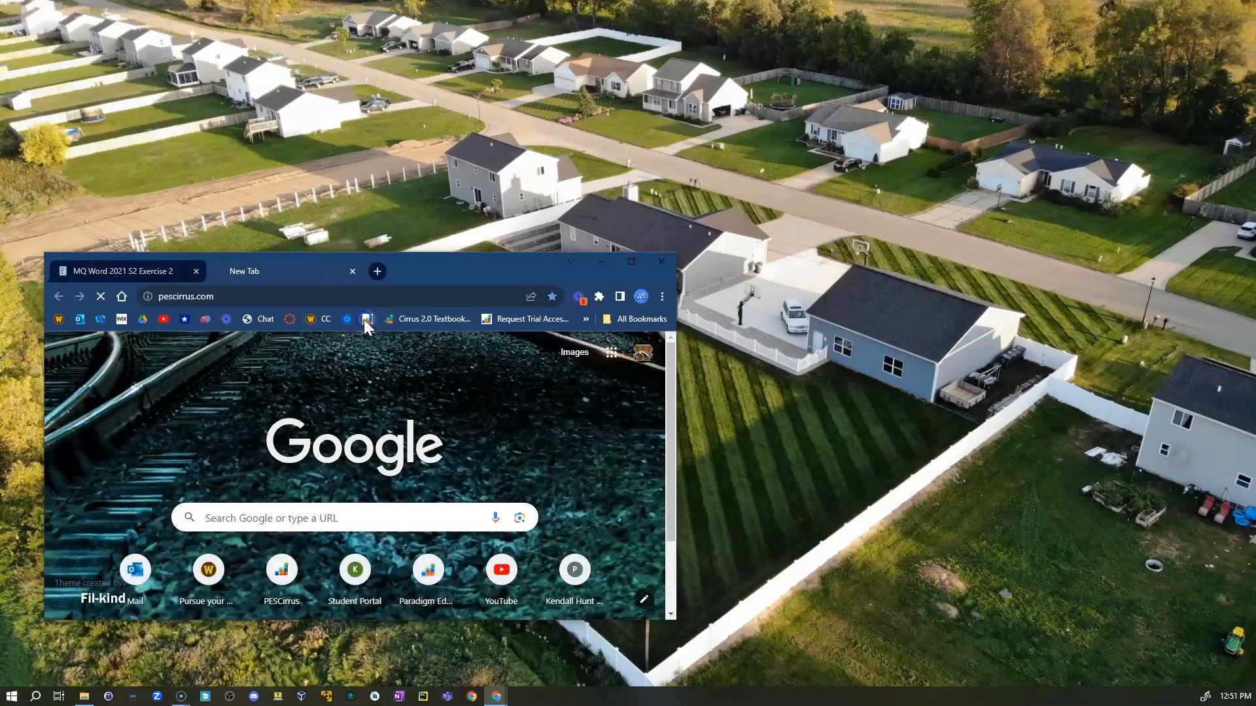
{"action": "left_click_drag", "start_coordinate": [426, 256], "coordinate": [420, 20]}
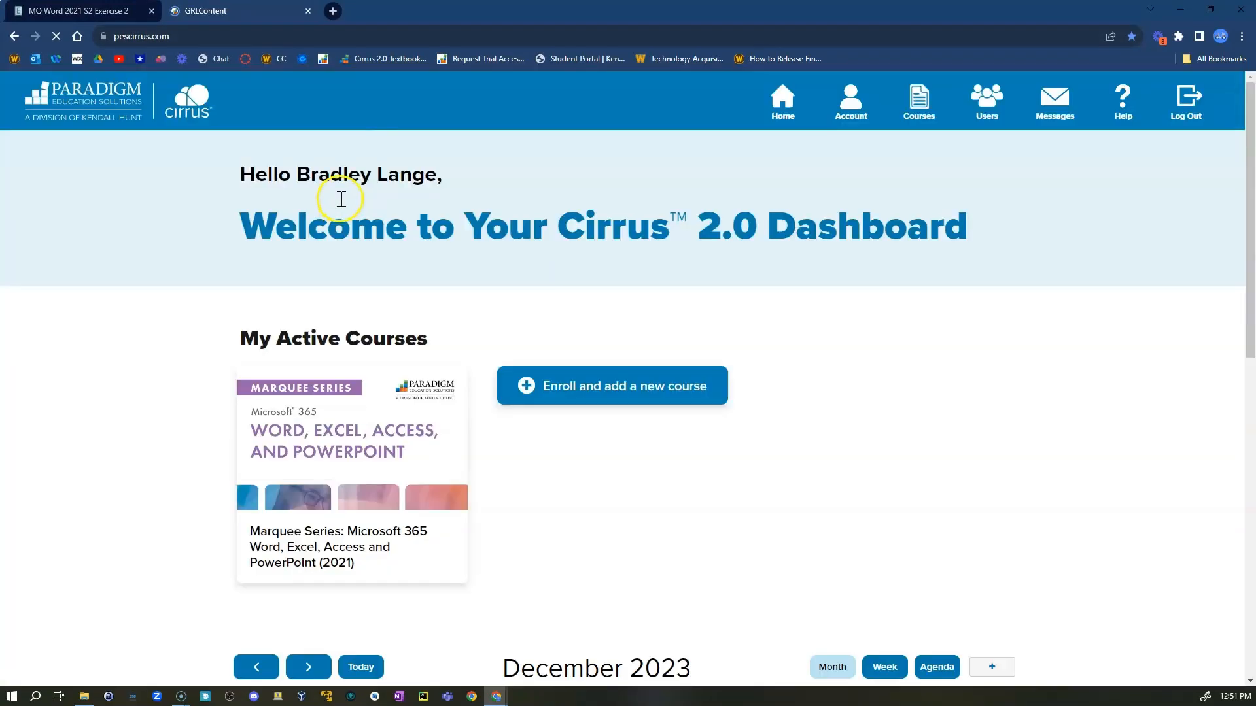
Step: Open the Marquee Series Microsoft 365 course for the FCS 2250 Fall 2023 Wednesdays at 6:00pm section and go to the Word Section 2 menu
{"action": "left_click", "coordinate": [383, 445]}
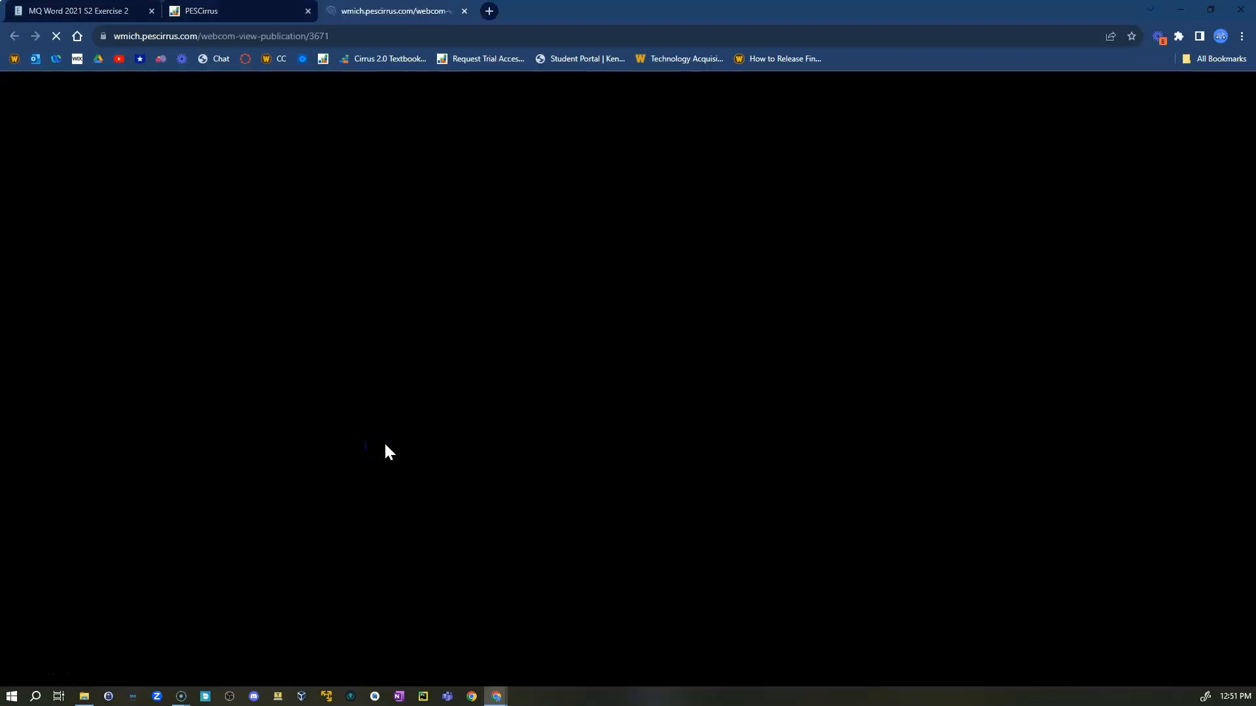
{"action": "left_click", "coordinate": [449, 338]}
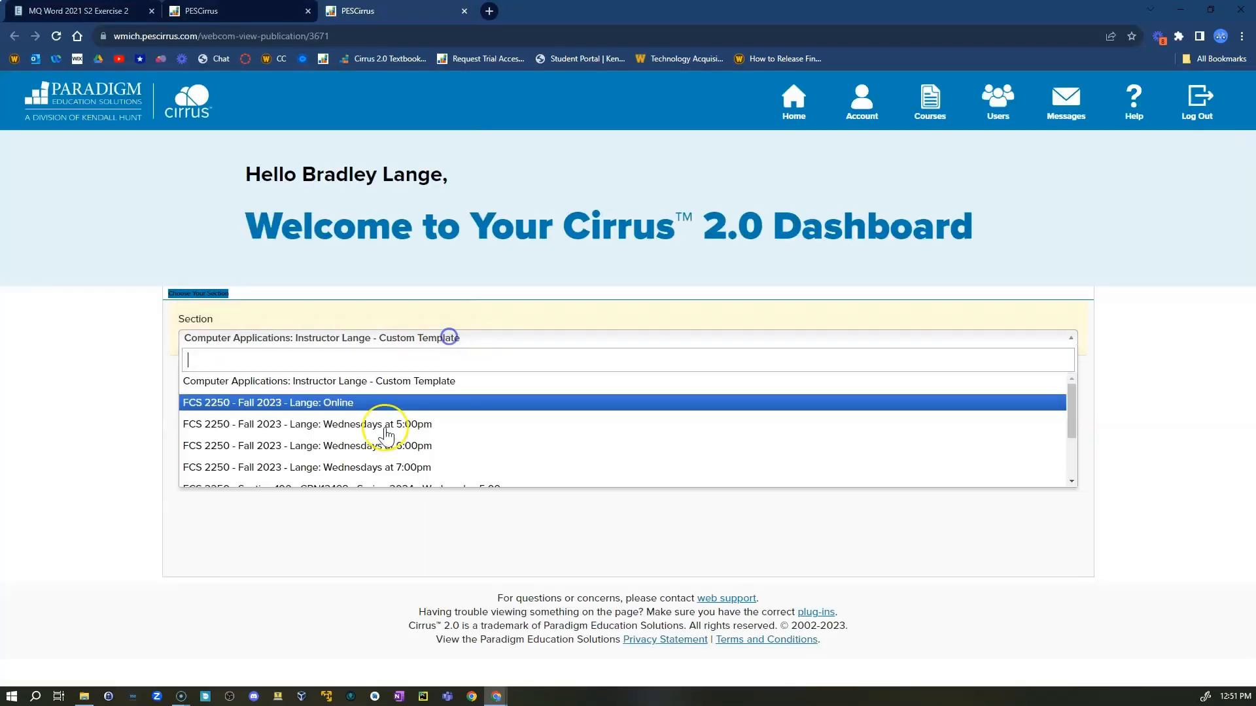
{"action": "left_click", "coordinate": [374, 448]}
{"action": "left_click", "coordinate": [1051, 410]}
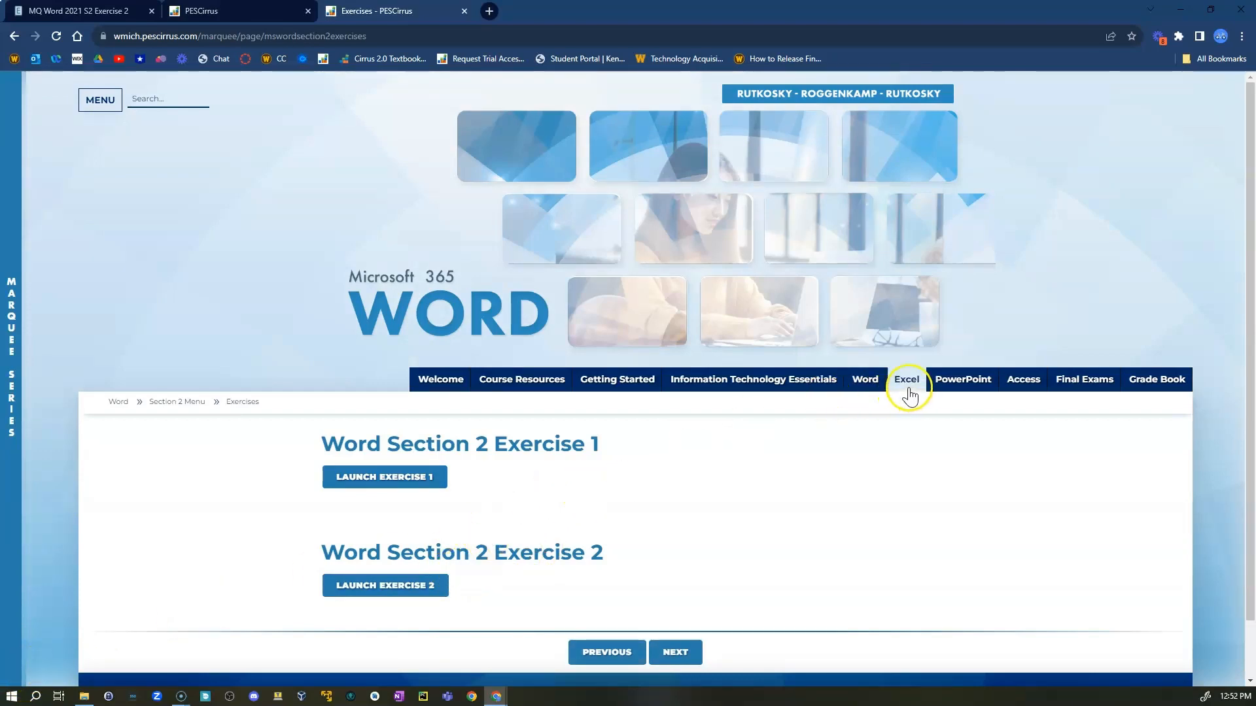
{"action": "left_click", "coordinate": [186, 402]}
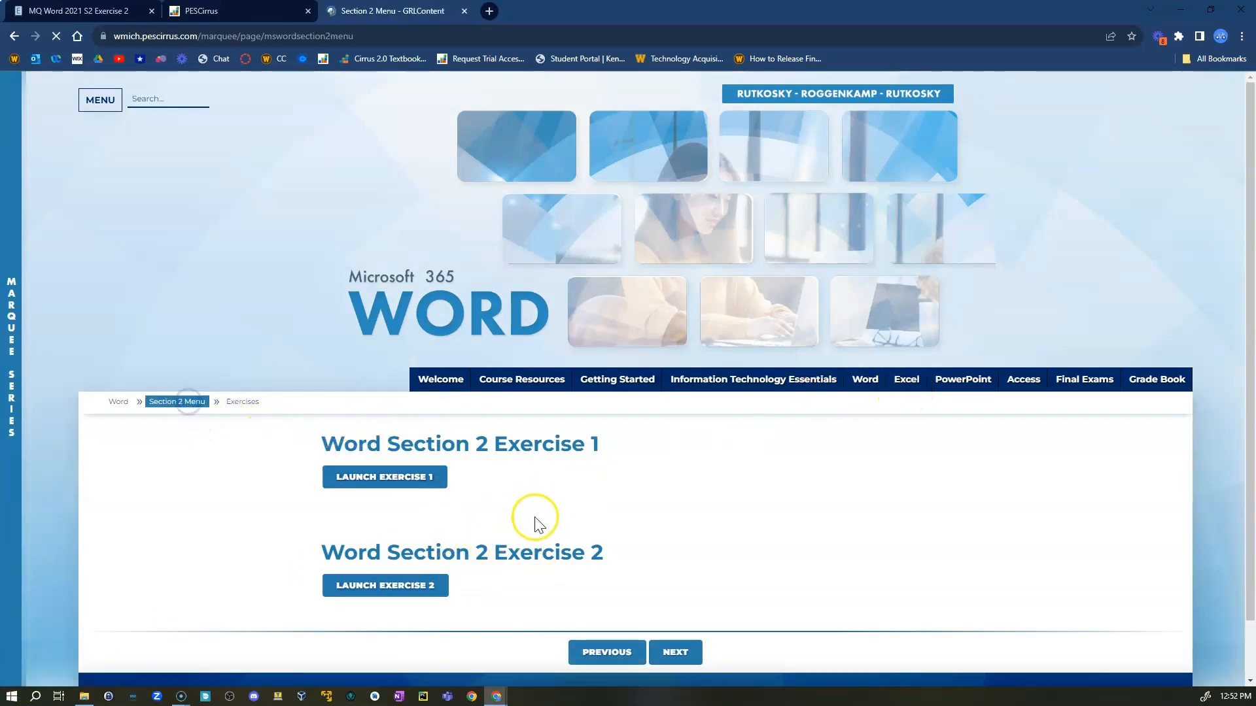
{"action": "scroll", "coordinate": [545, 527], "scroll_direction": "down", "scroll_amount": 10}
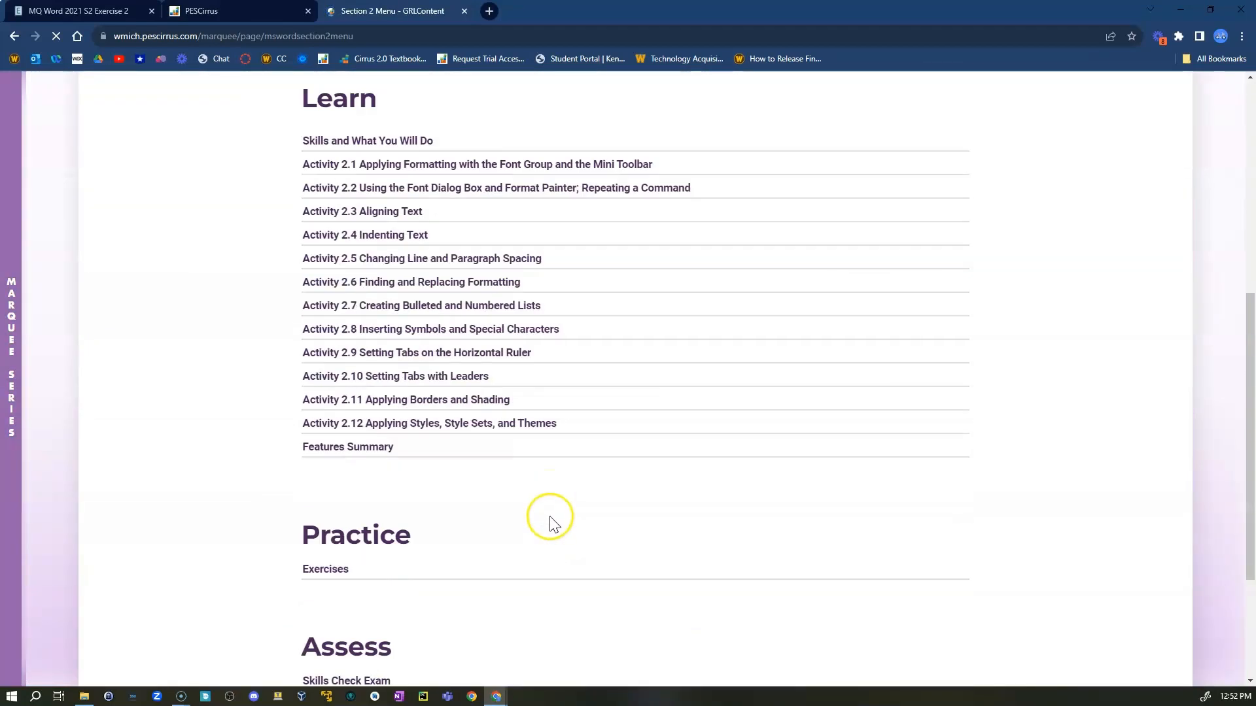